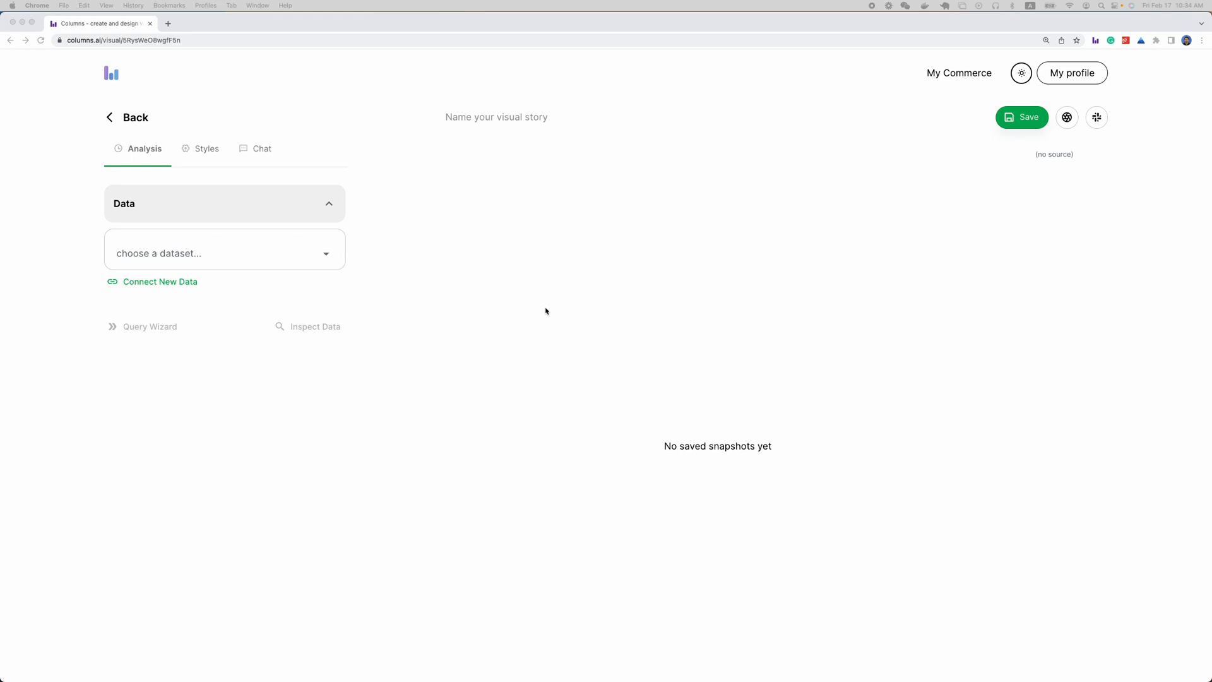
# Load the transactions_csv_fix dataset into the visual story and glance at its quick query templates
pyautogui.click(546, 310)
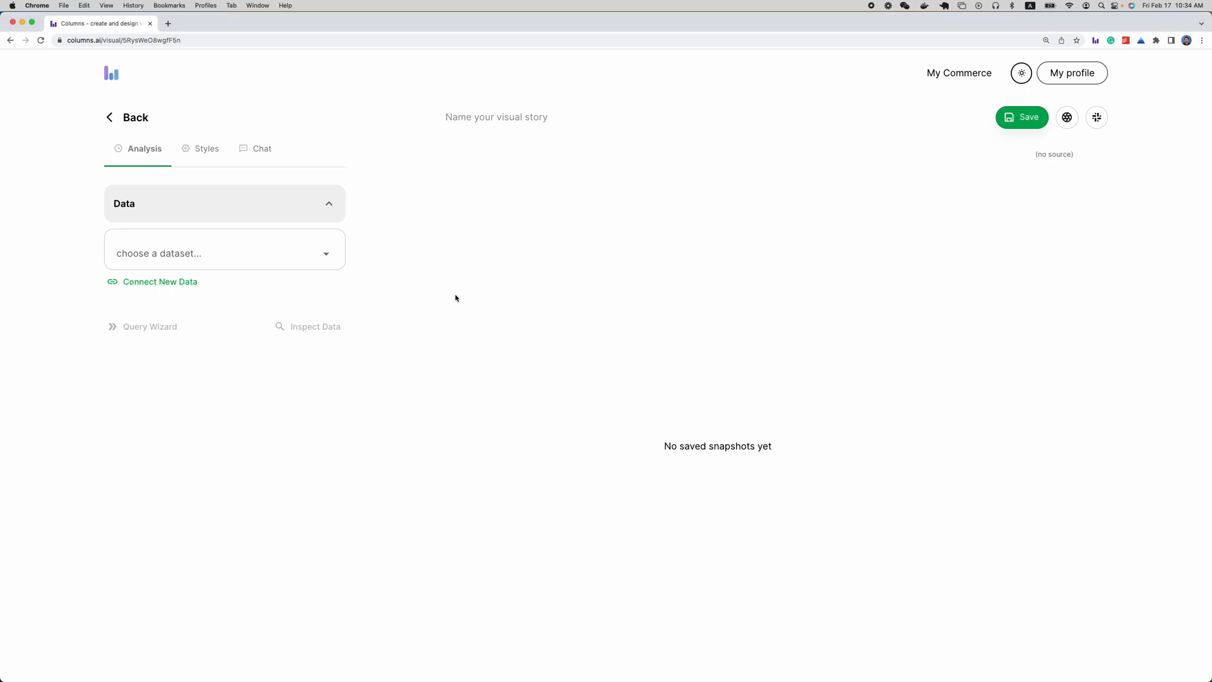
pyautogui.click(290, 265)
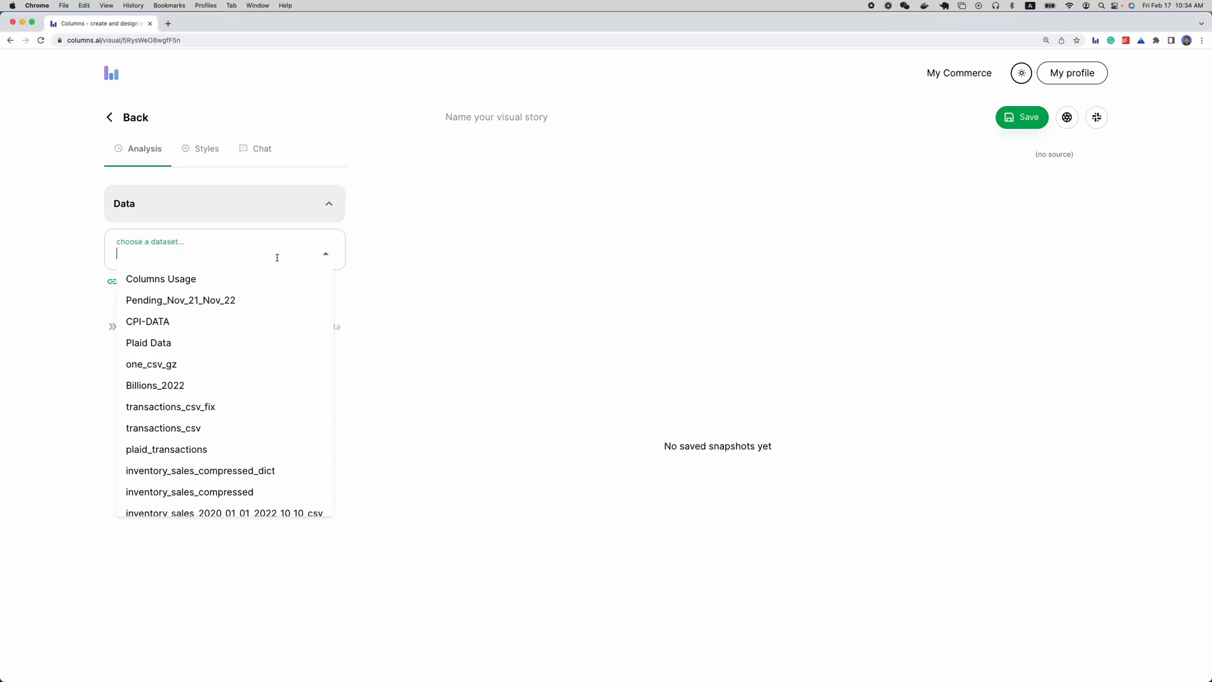
pyautogui.click(240, 406)
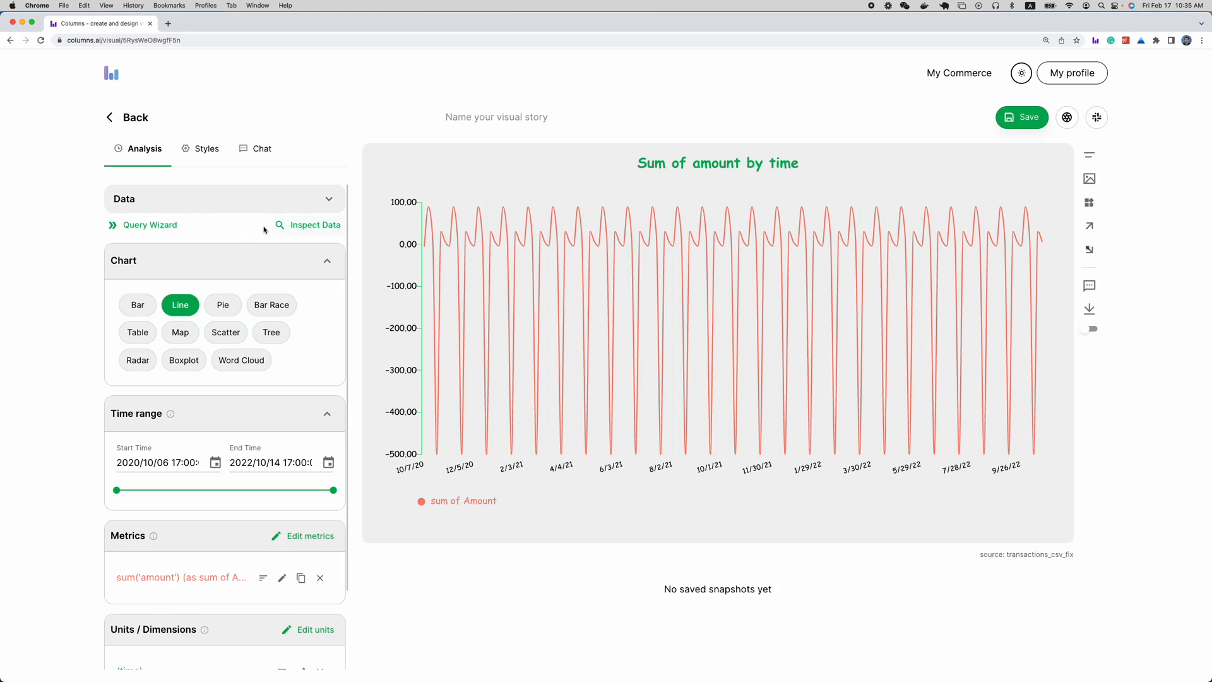
pyautogui.click(309, 210)
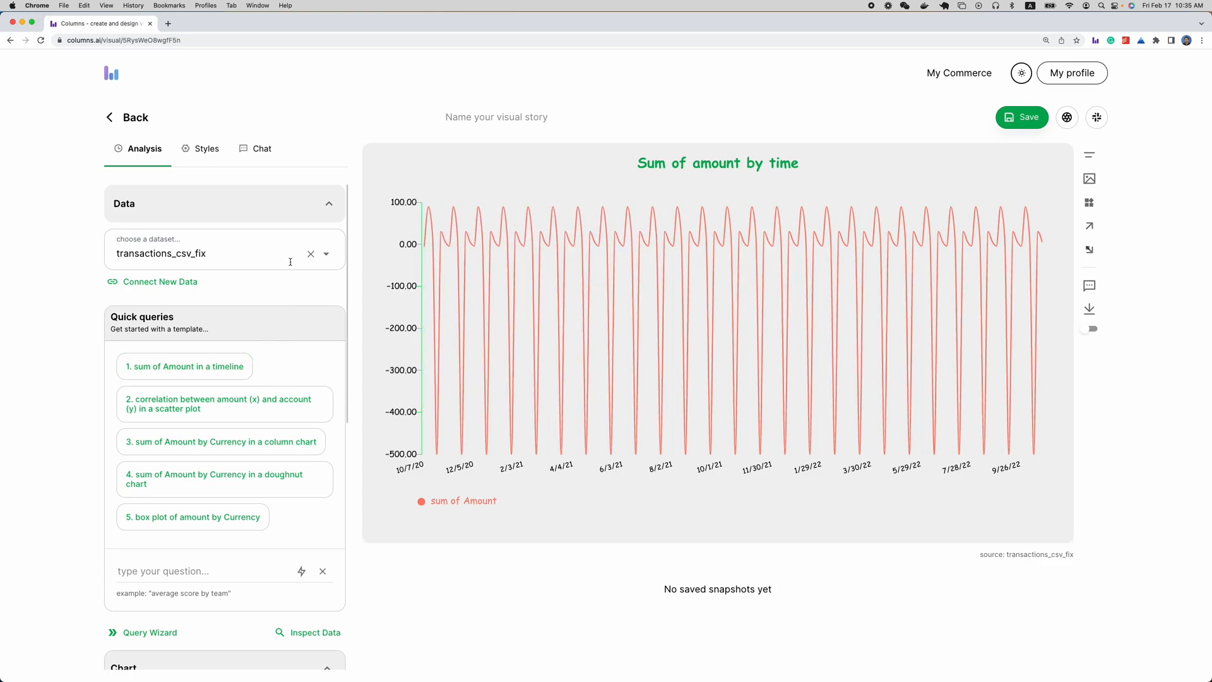
pyautogui.click(306, 210)
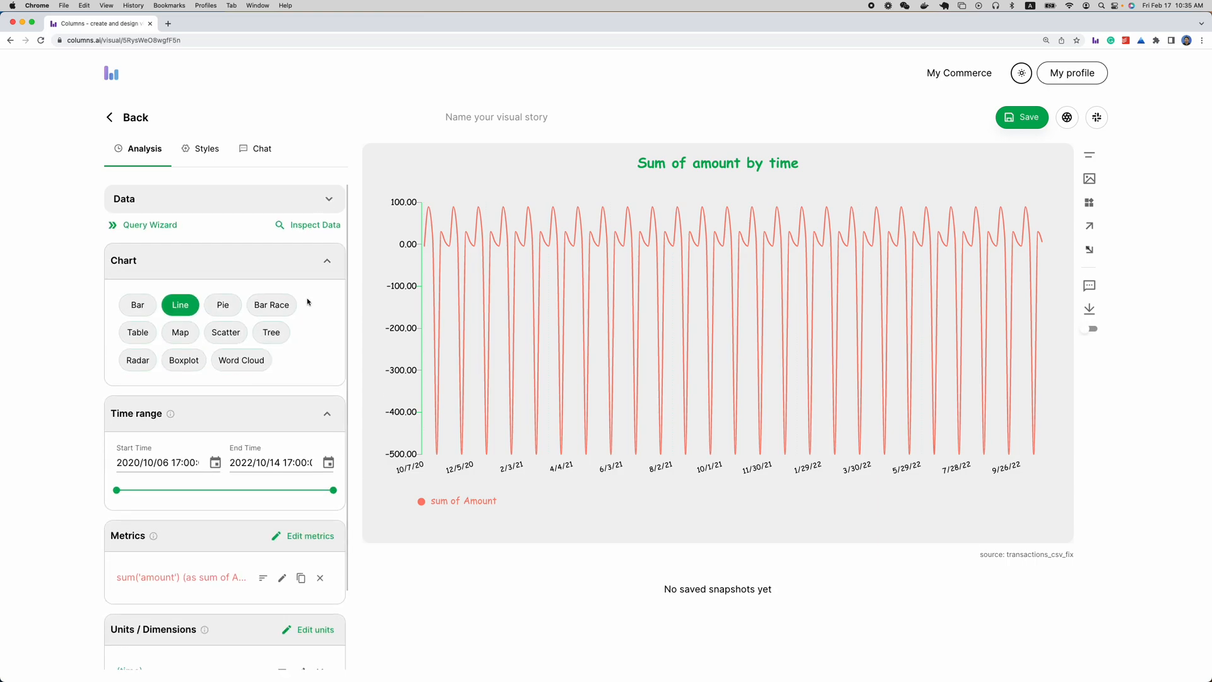
# Inspect the transactions_csv_fix dataset, reviewing the columns in its schema and its sample rows
pyautogui.click(320, 227)
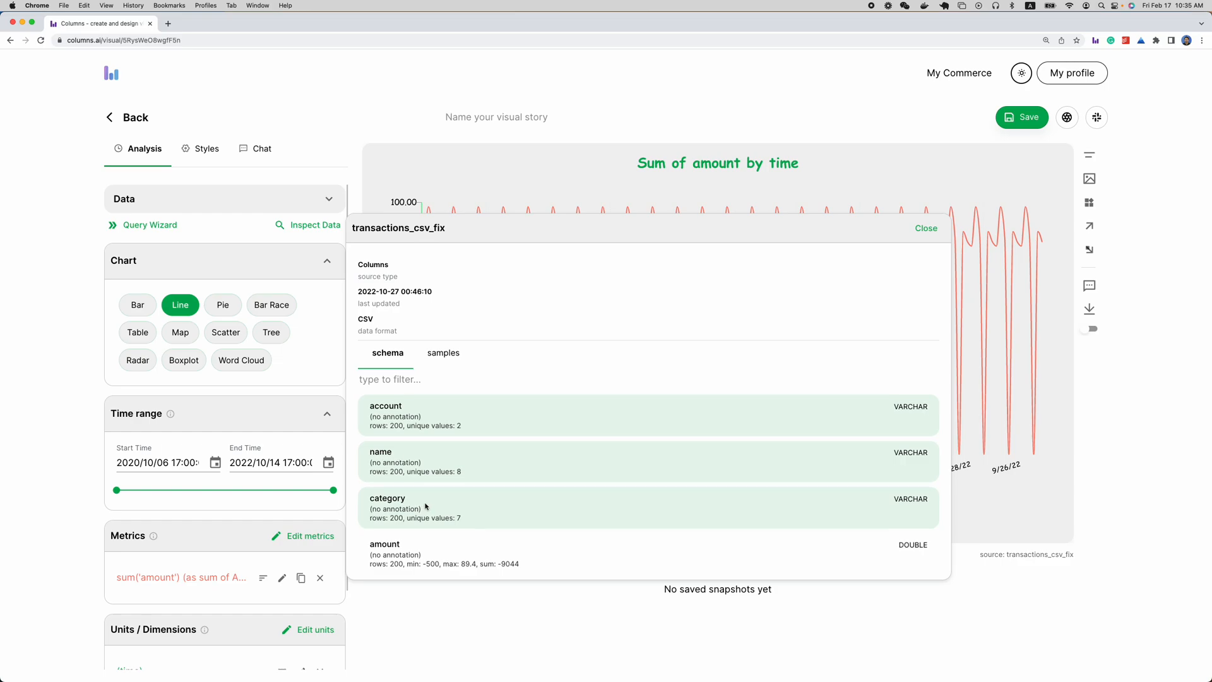
pyautogui.scroll(-3, 426, 506)
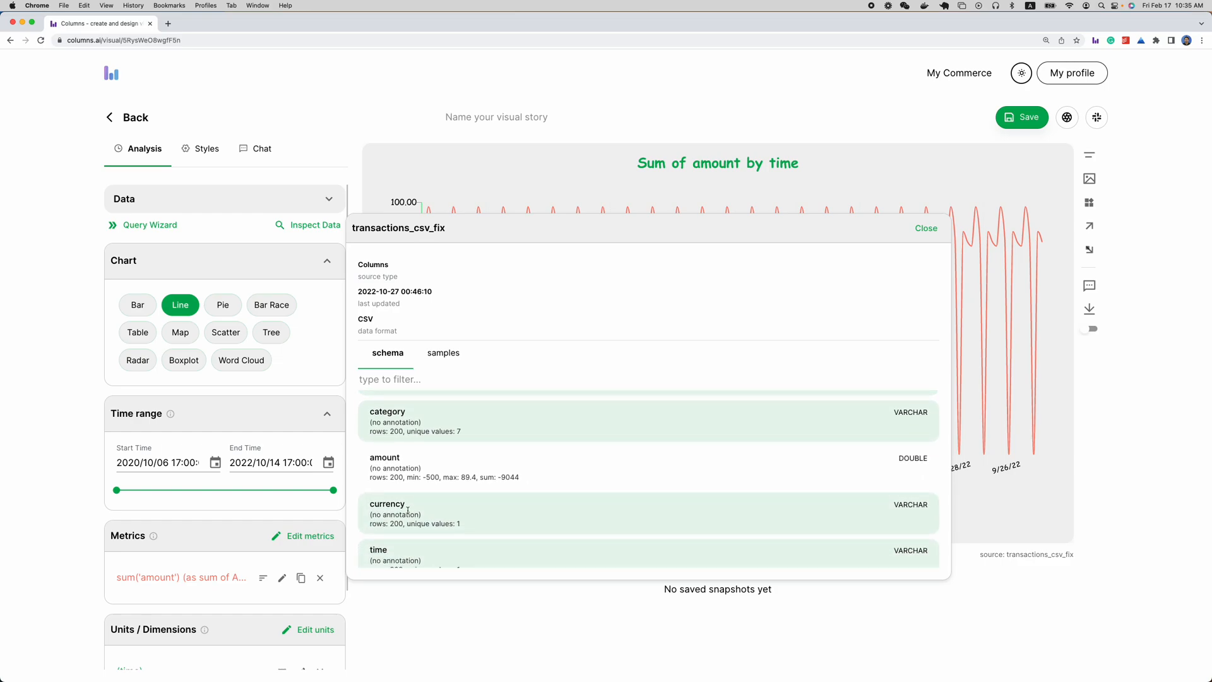
pyautogui.scroll(-1, 407, 510)
pyautogui.scroll(-3, 441, 534)
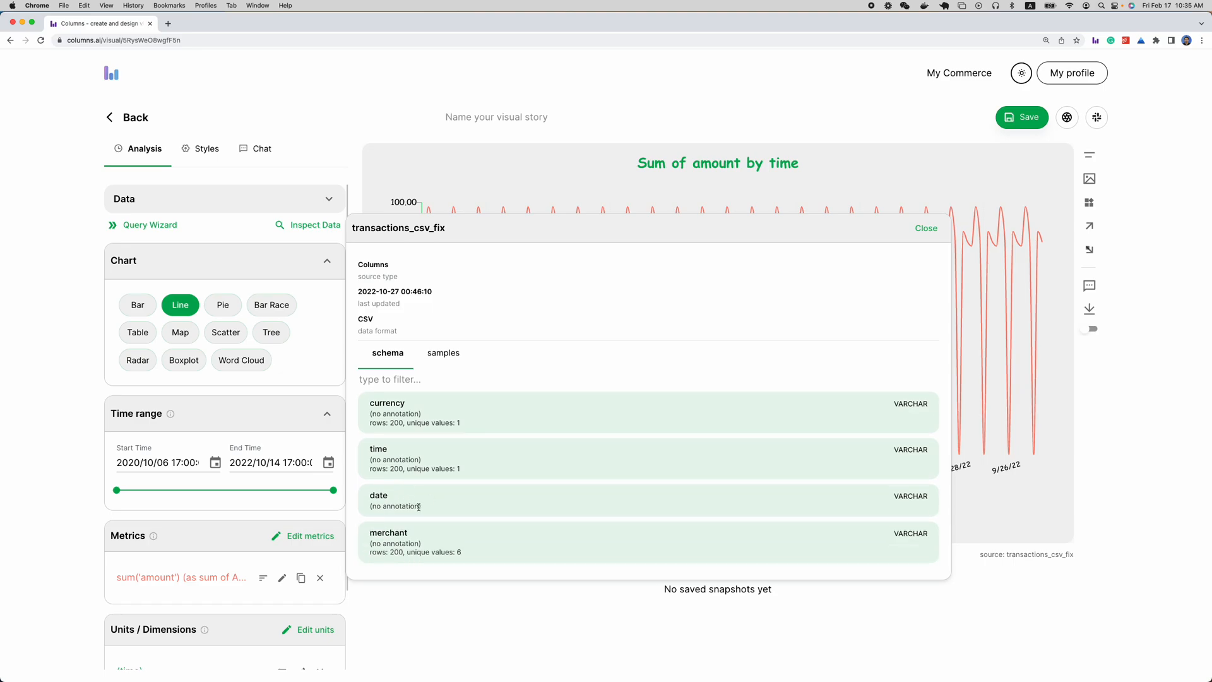
pyautogui.moveTo(469, 553); pyautogui.dragTo(370, 553)
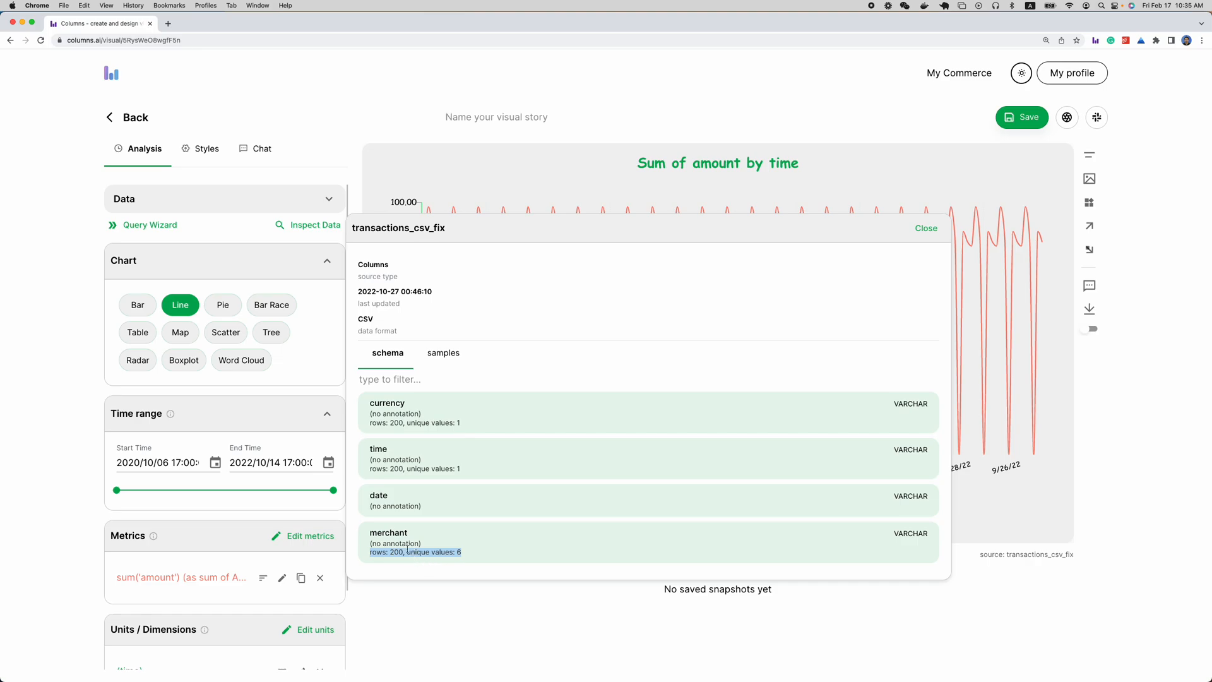
pyautogui.click(476, 549)
pyautogui.click(443, 351)
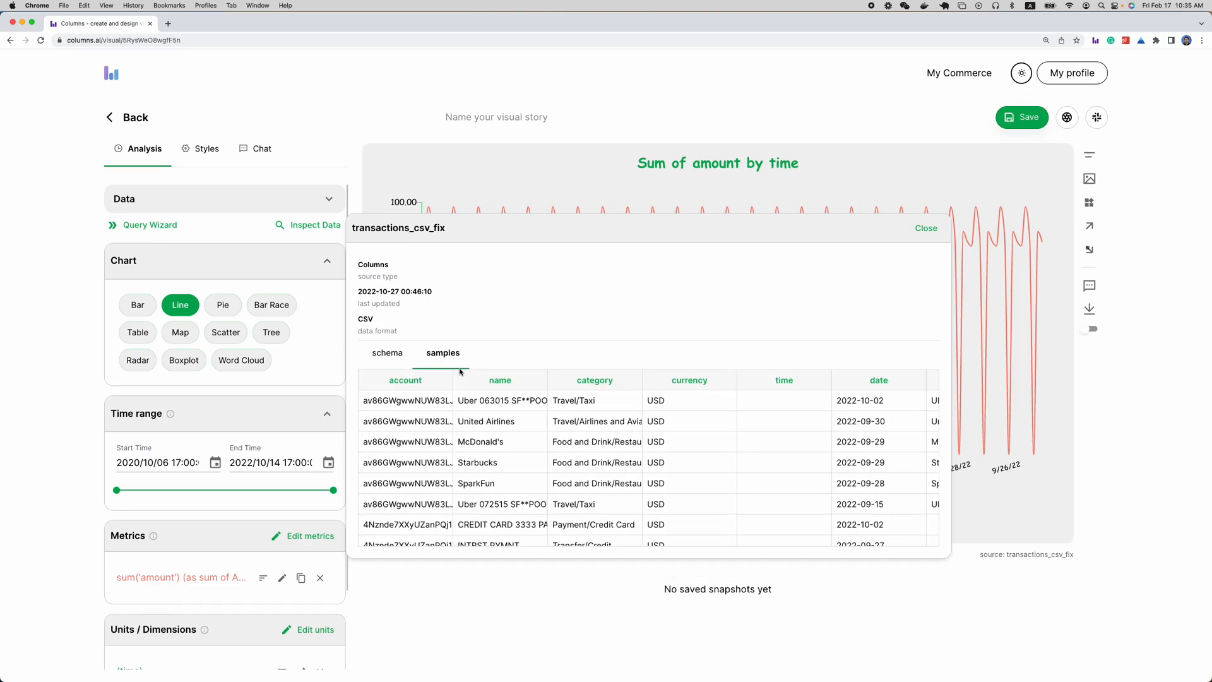
pyautogui.click(394, 357)
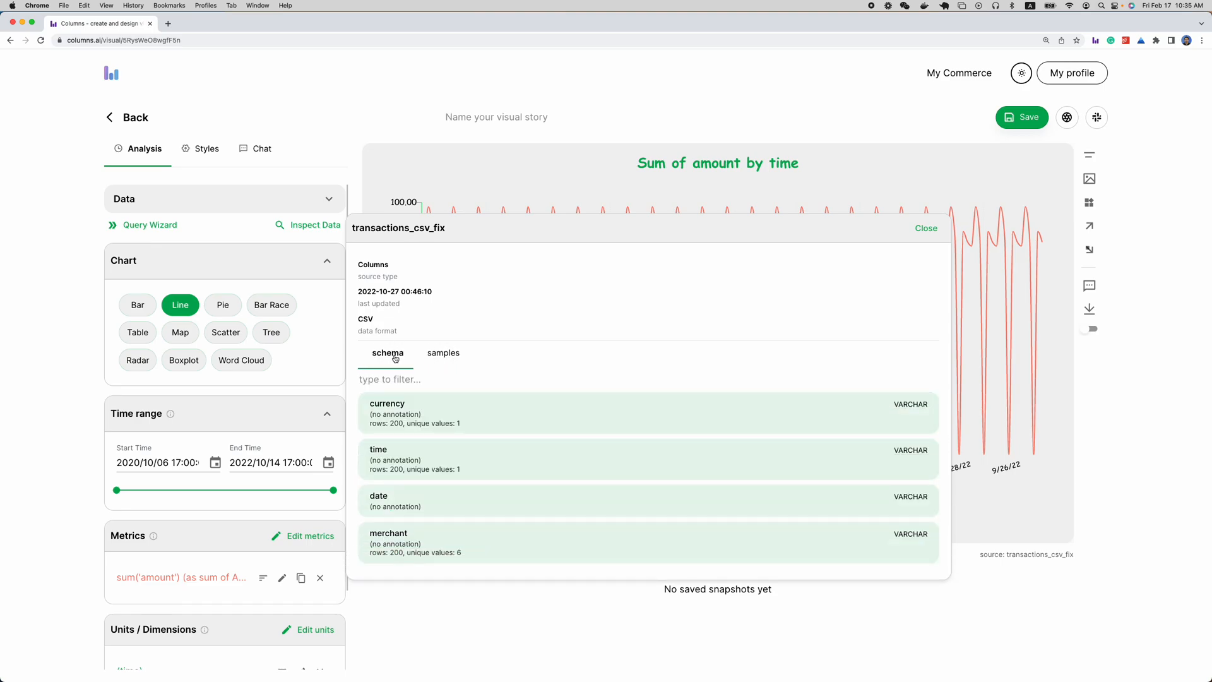
pyautogui.click(925, 230)
# Try shorter time ranges for the chart and restore the end of the range to 2022/10/14
pyautogui.scroll(-1, 191, 404)
pyautogui.scroll(-3, 191, 403)
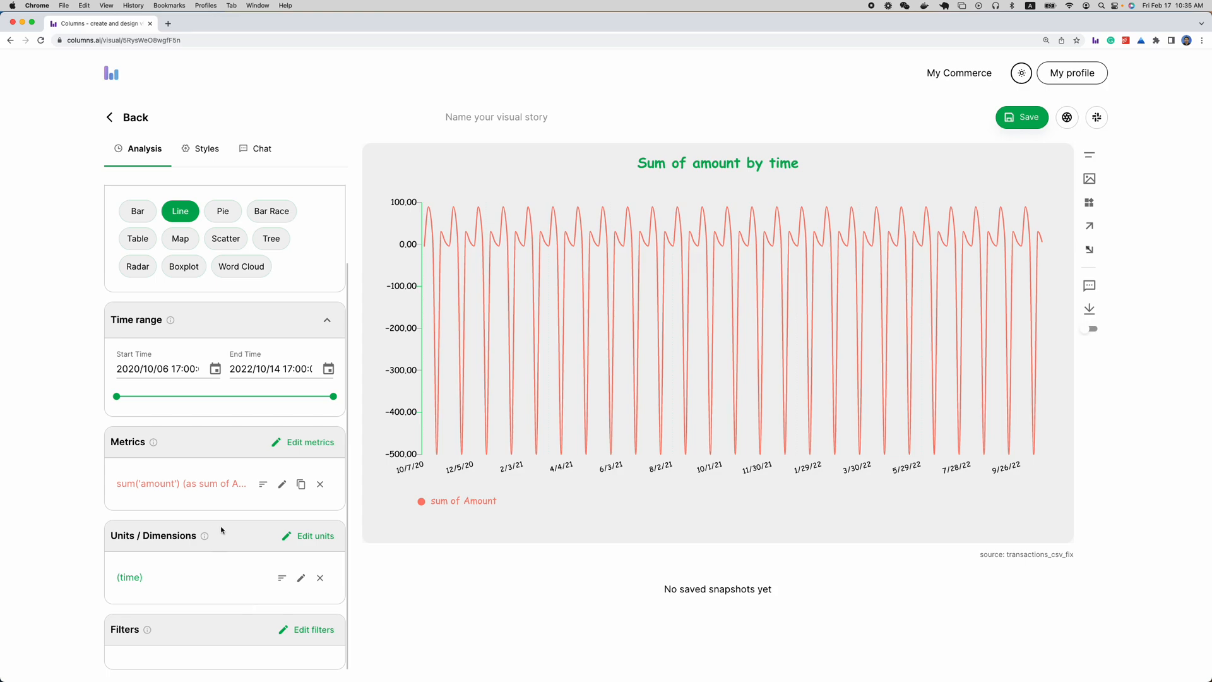
pyautogui.scroll(-1, 223, 528)
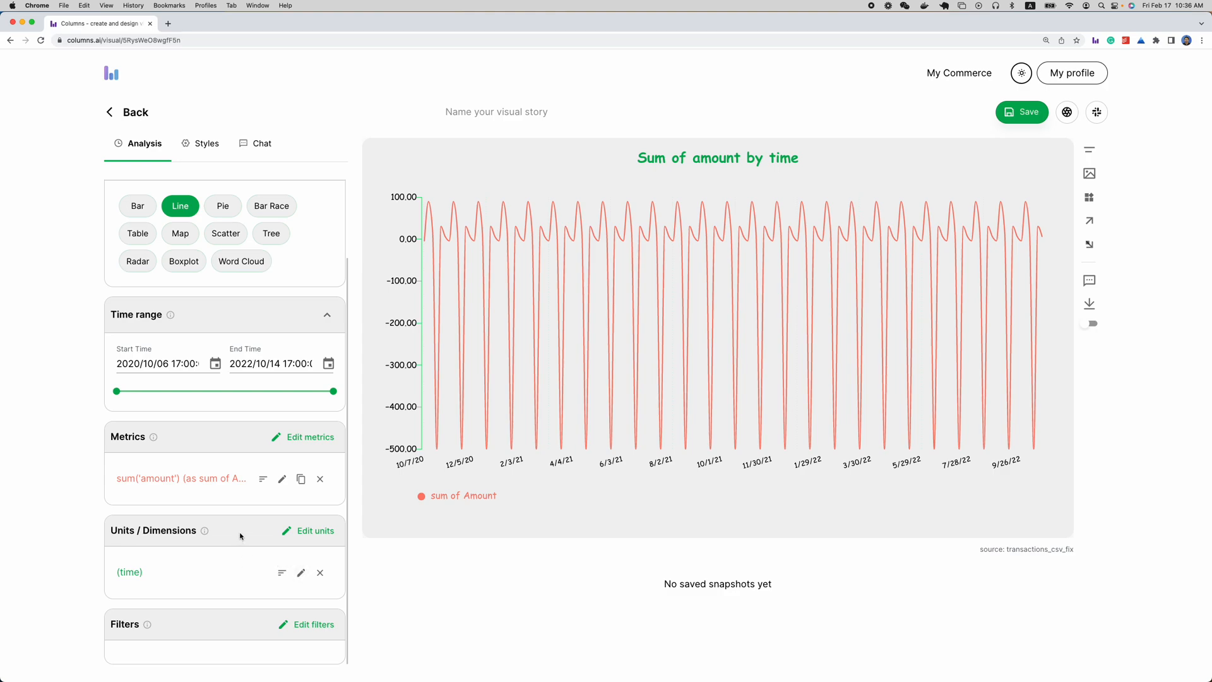
pyautogui.click(302, 573)
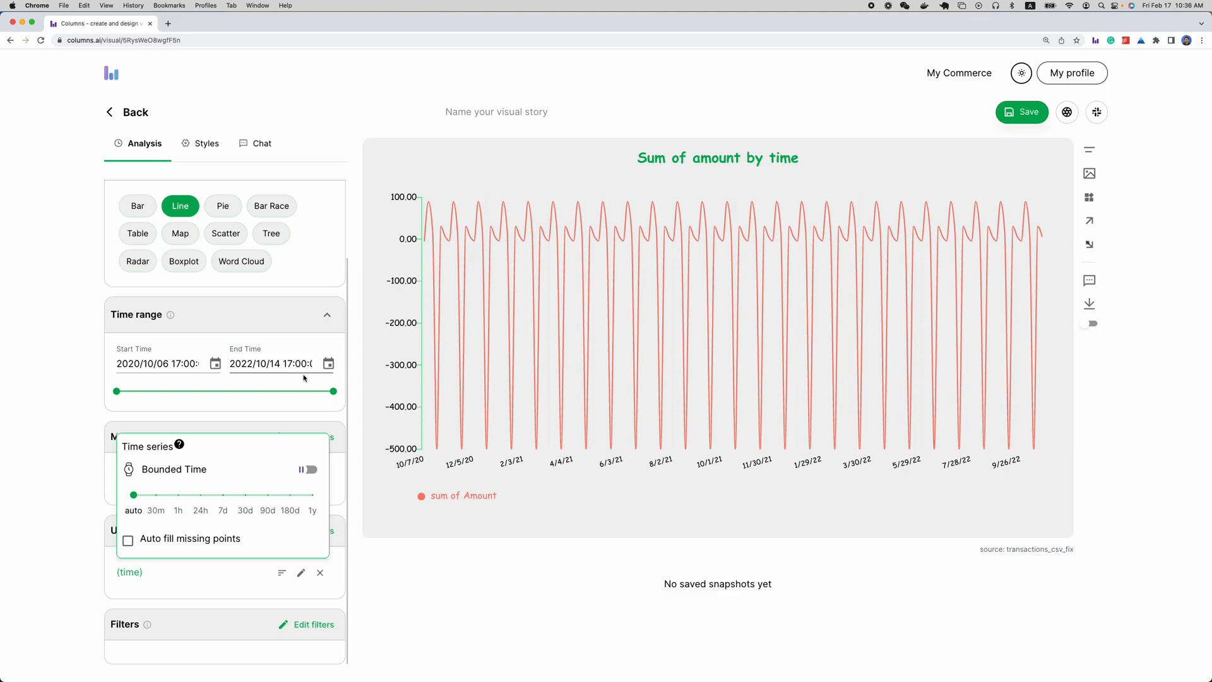
pyautogui.click(285, 392)
pyautogui.click(230, 396)
pyautogui.click(287, 394)
pyautogui.moveTo(287, 392); pyautogui.dragTo(334, 391)
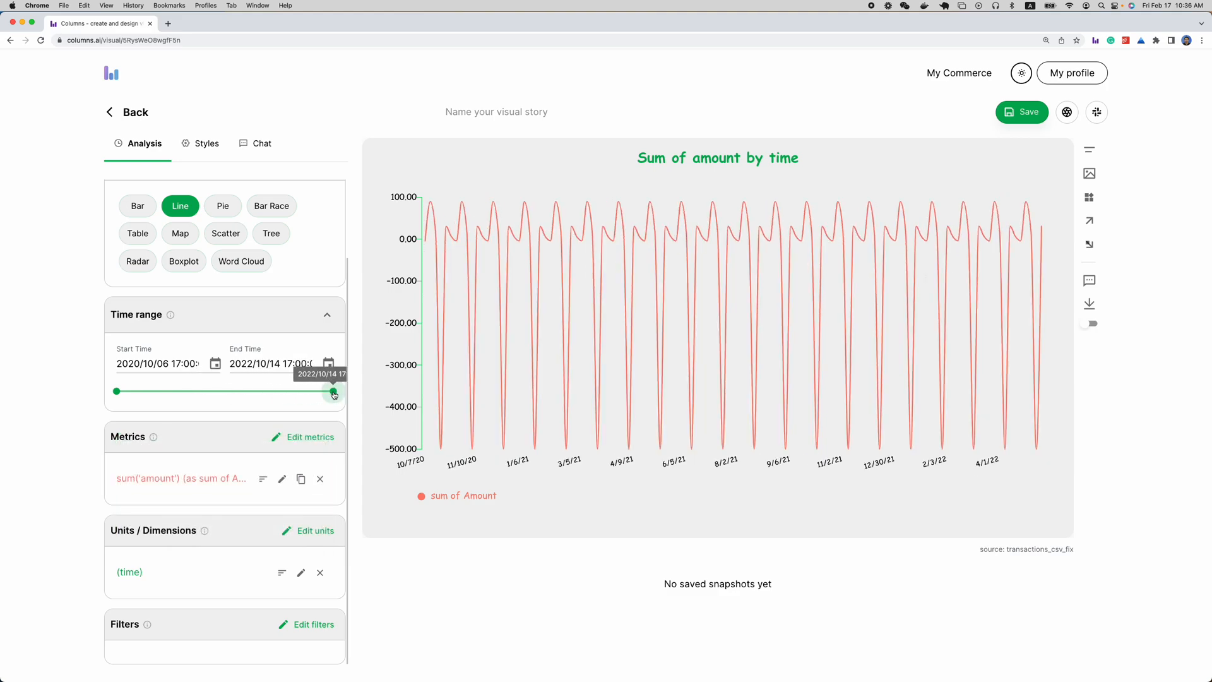
# Try the 1h, 24h, 7d and 30d intervals for the time series and set it back to 24h
pyautogui.click(301, 572)
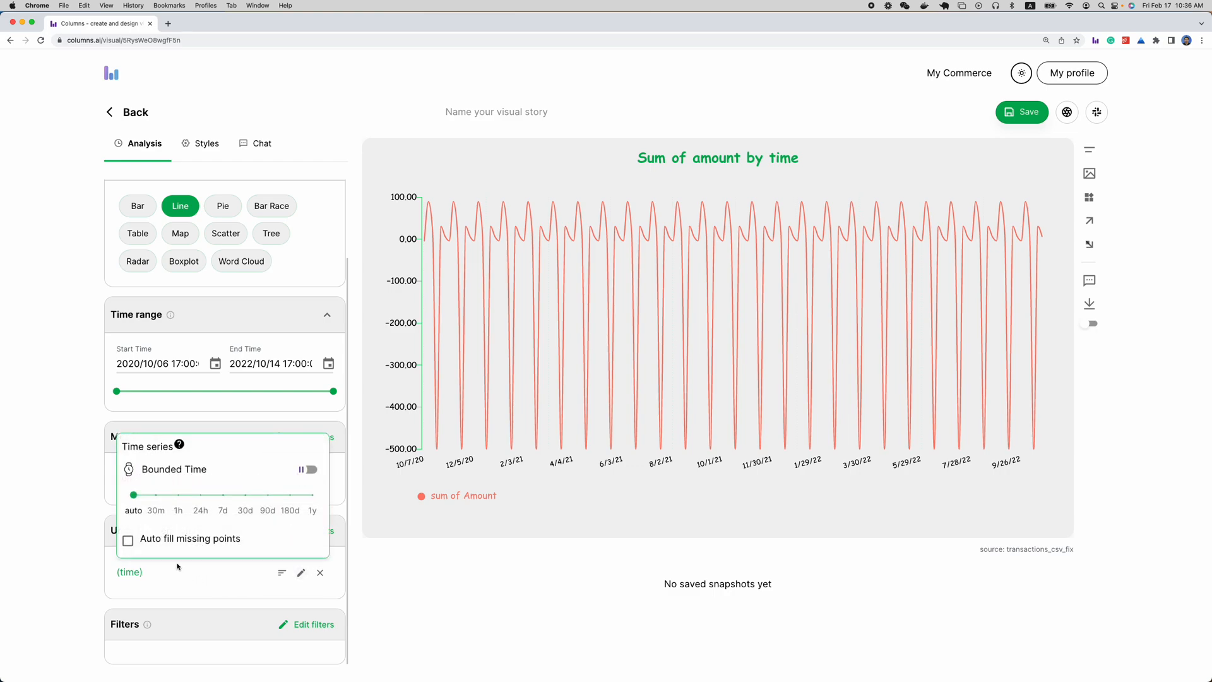
pyautogui.click(180, 502)
pyautogui.click(199, 441)
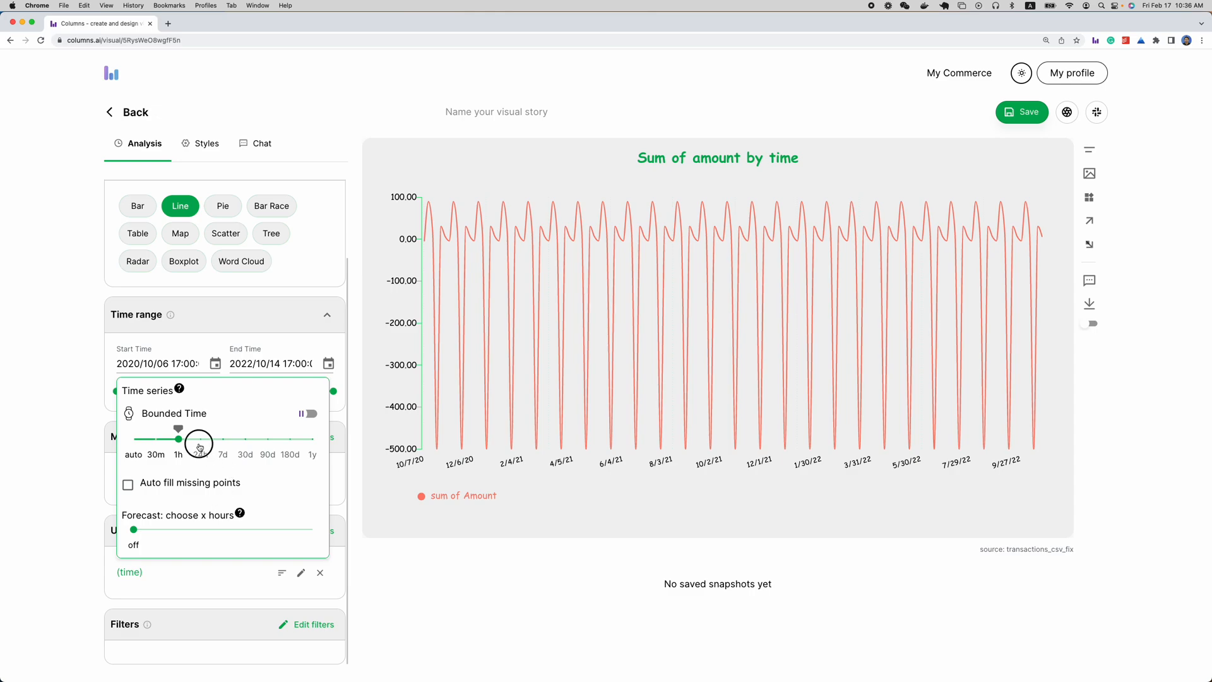
pyautogui.click(226, 445)
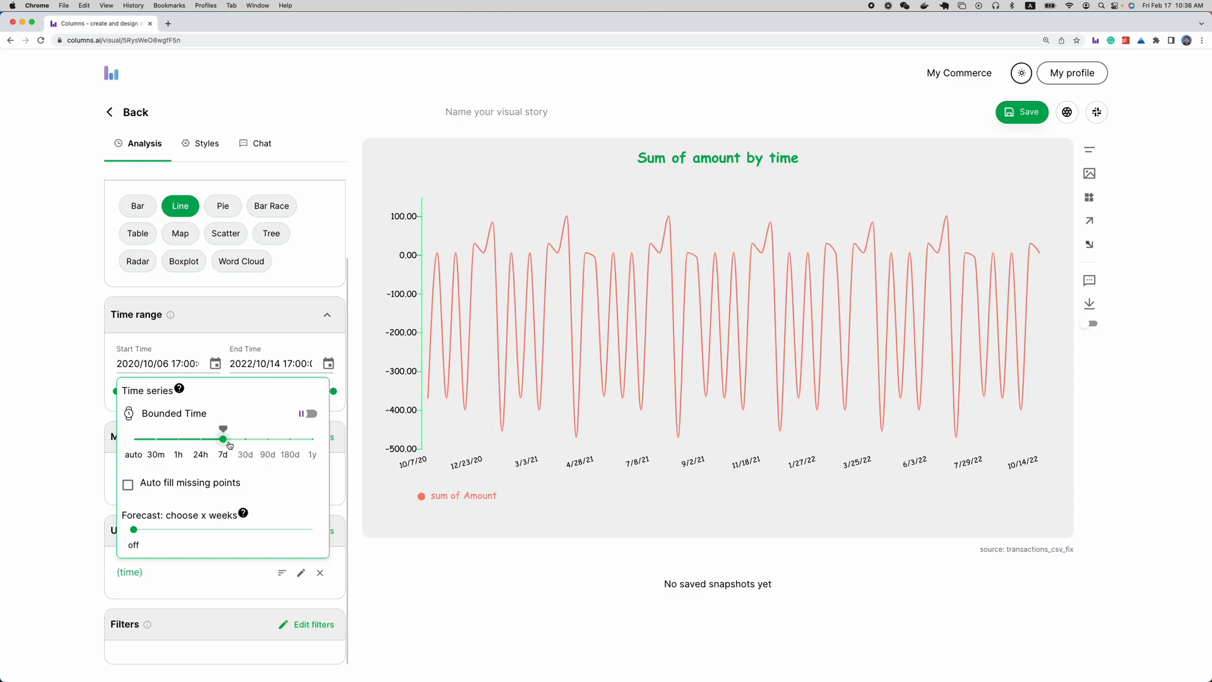
pyautogui.click(251, 443)
pyautogui.click(227, 452)
pyautogui.moveTo(222, 438); pyautogui.dragTo(186, 442)
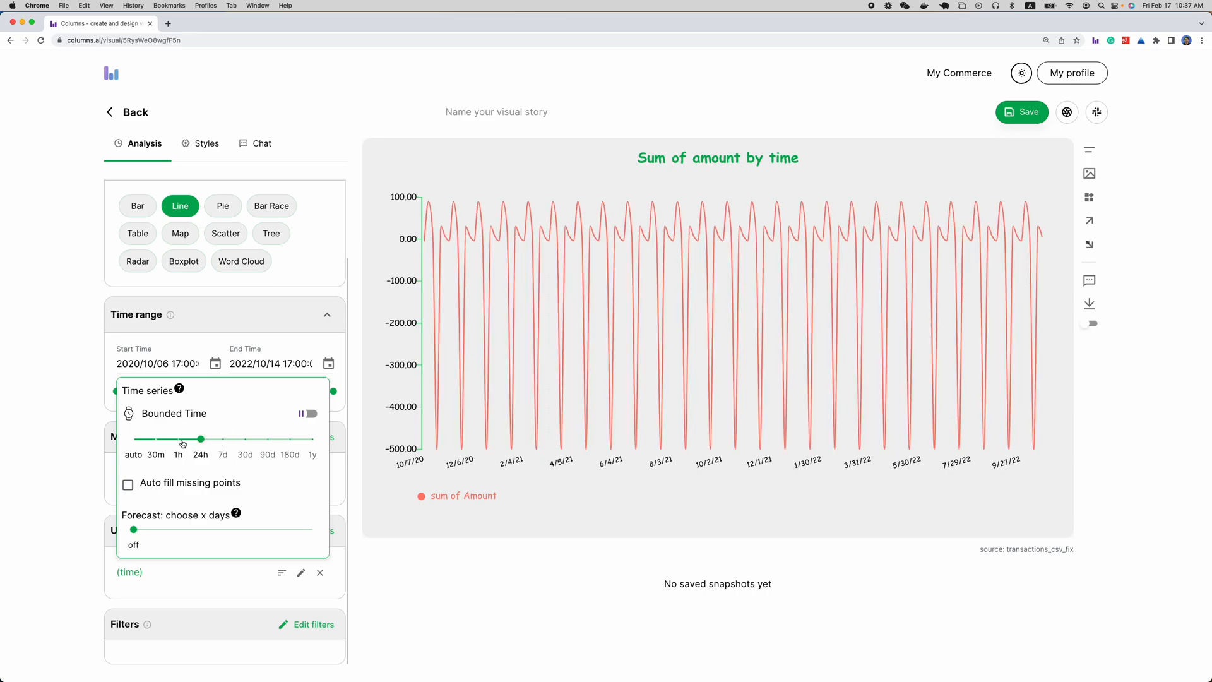
# Turn on Bounded Time for the time dimension, try Week and Month, and set the grouping to Quarter
pyautogui.click(307, 413)
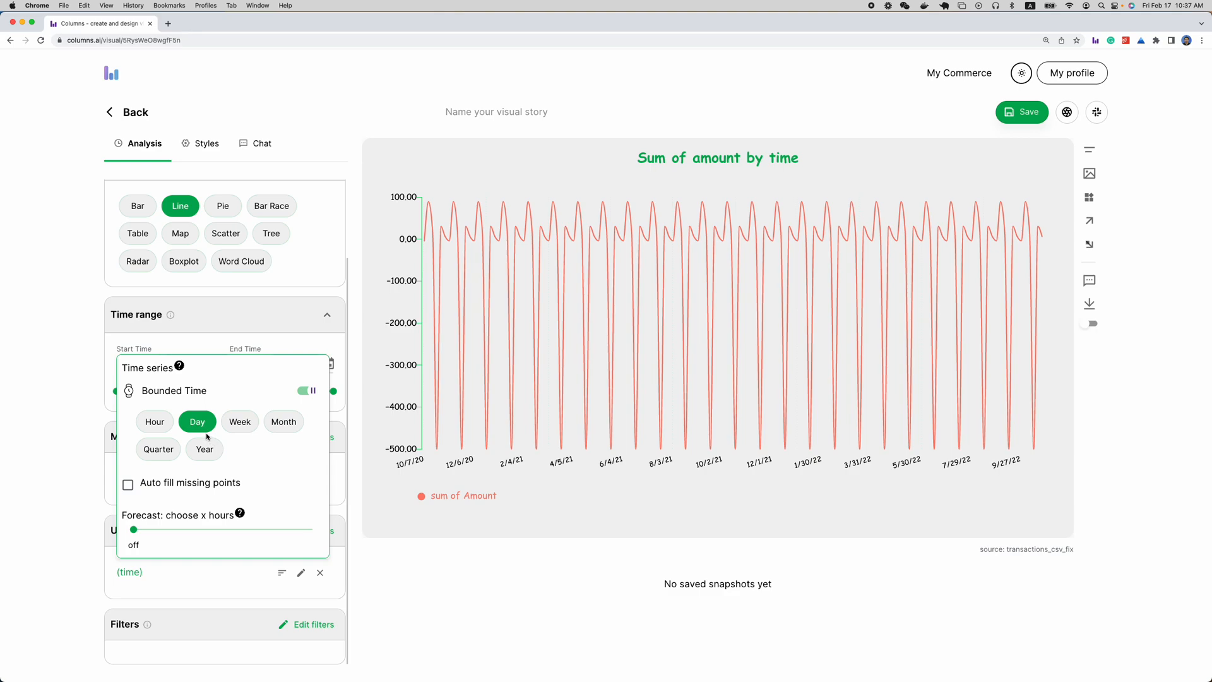
pyautogui.click(282, 422)
pyautogui.click(255, 428)
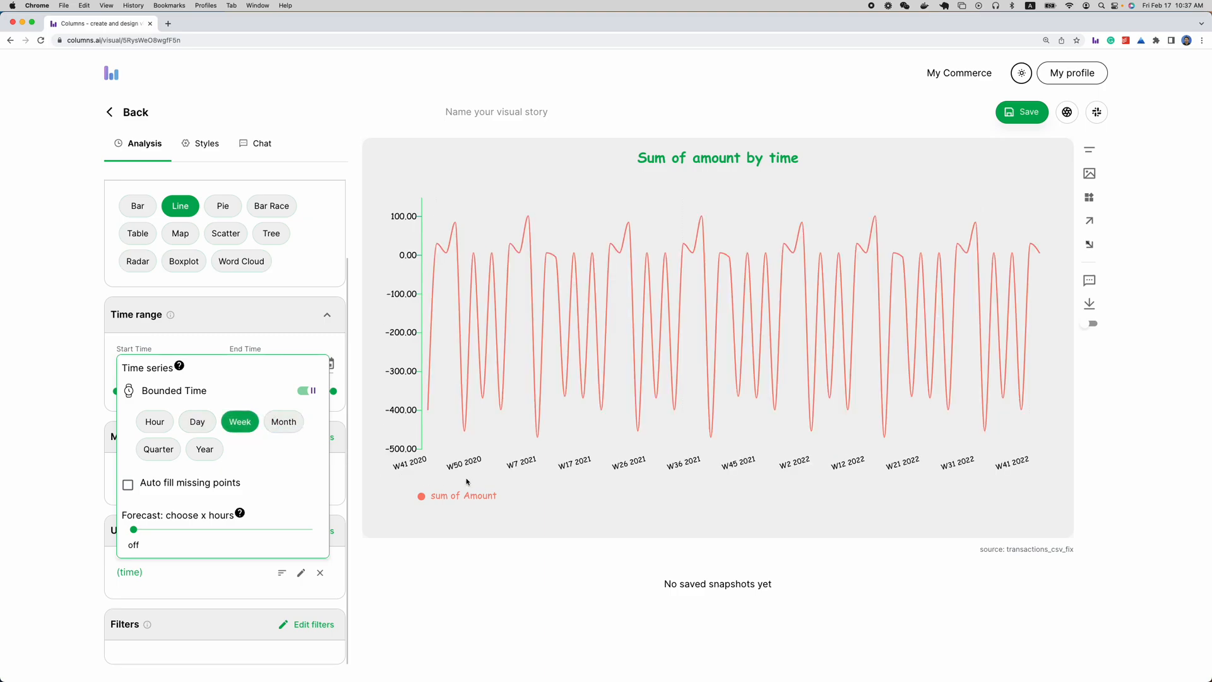
pyautogui.click(288, 425)
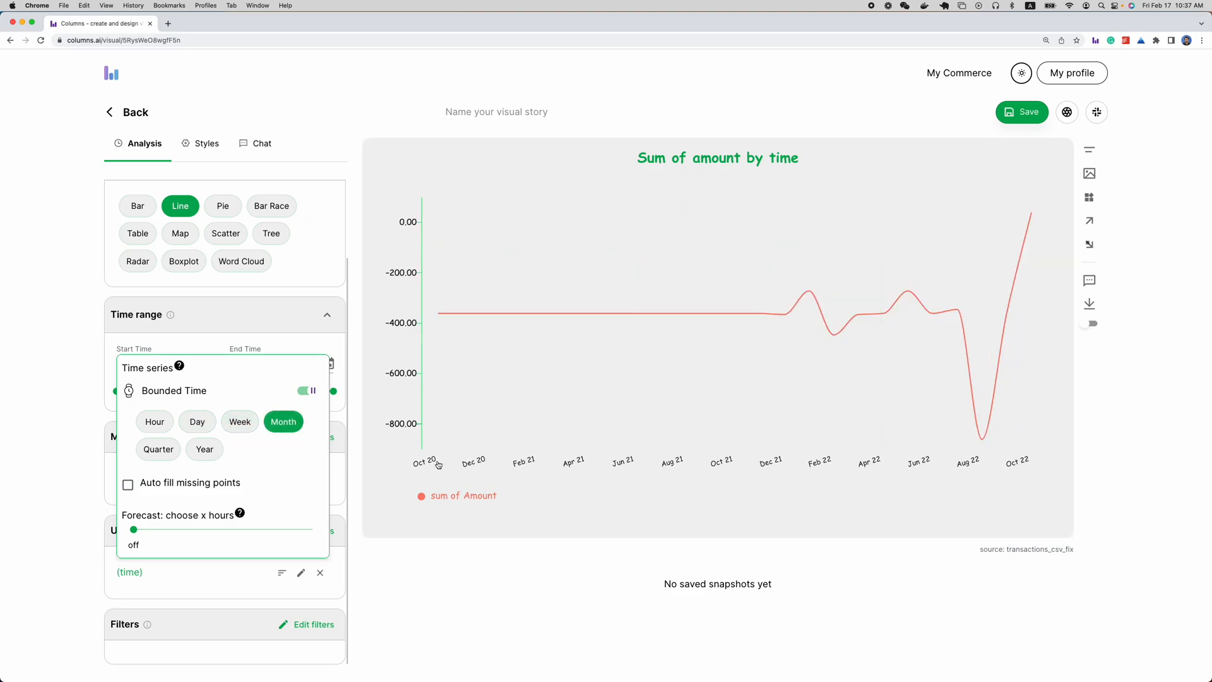
pyautogui.click(159, 450)
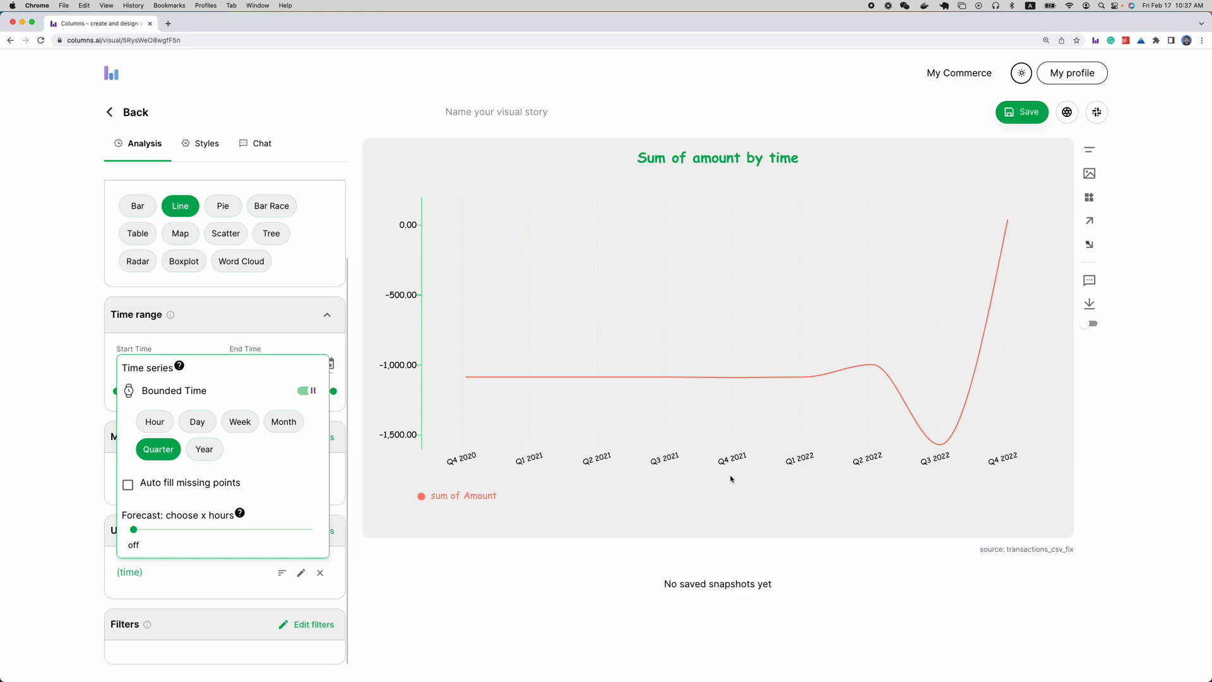
pyautogui.click(446, 486)
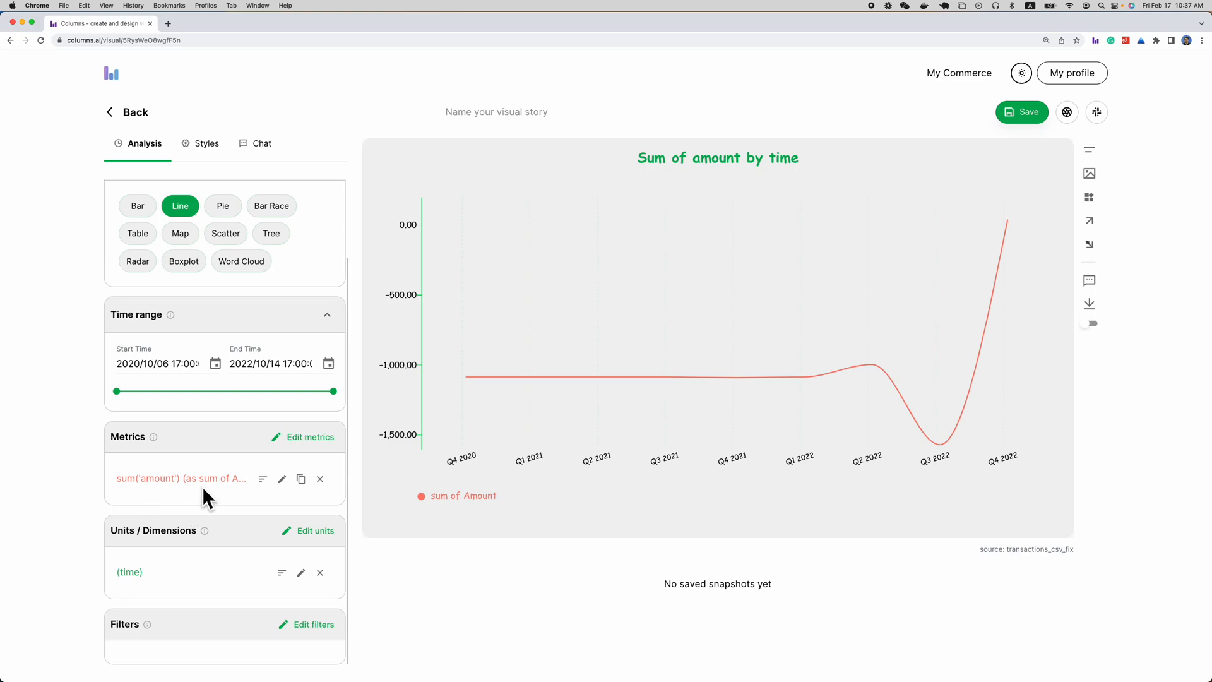
# Rename the sum of amount metric as Total Expense and format it as United States Dollar (USD)
pyautogui.click(282, 479)
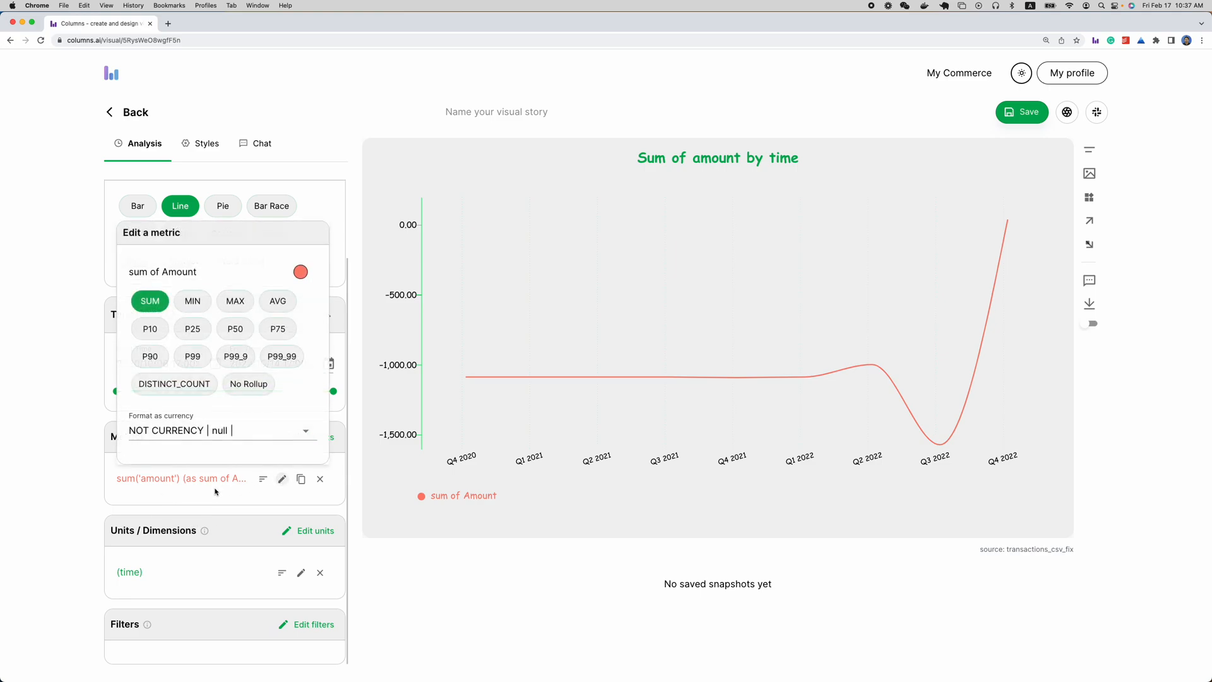
pyautogui.click(221, 278)
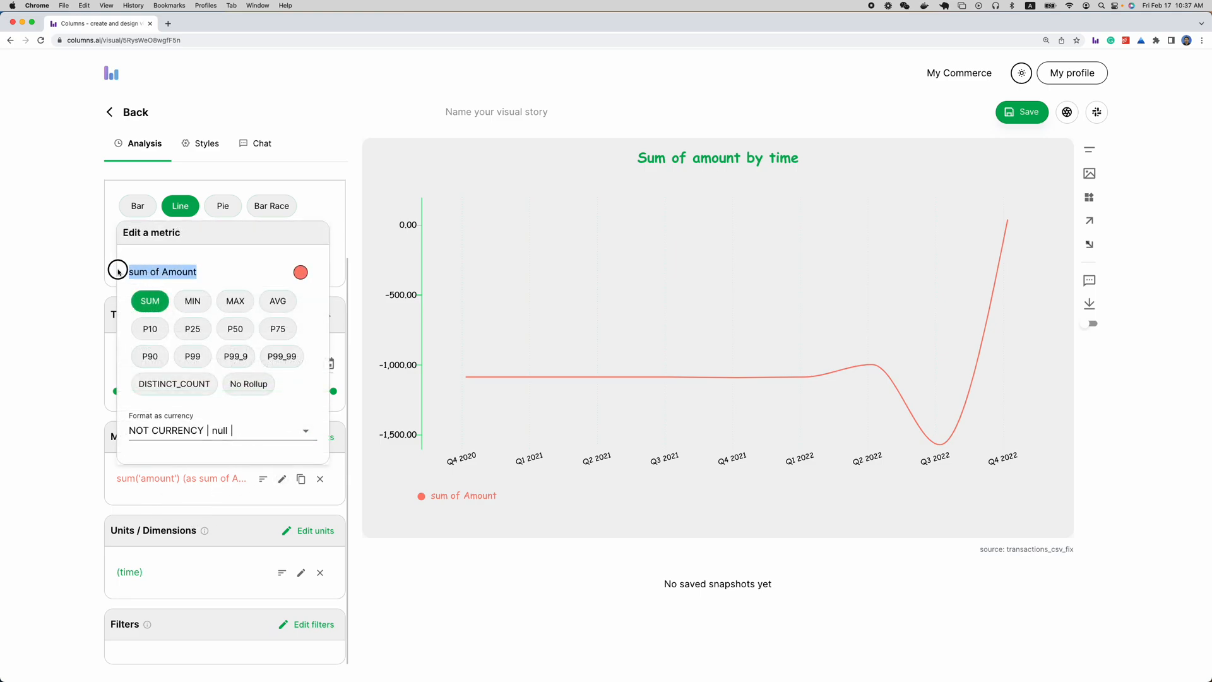
pyautogui.write('Expense')
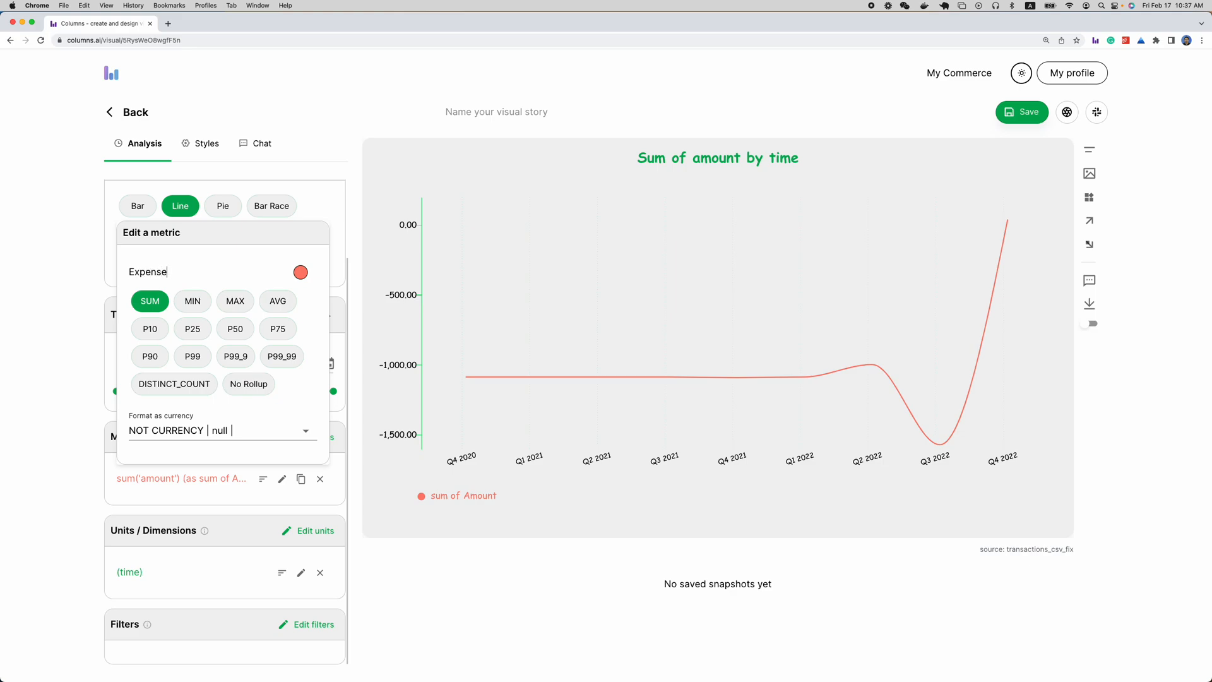
pyautogui.write('Total')
pyautogui.click(224, 430)
pyautogui.click(228, 452)
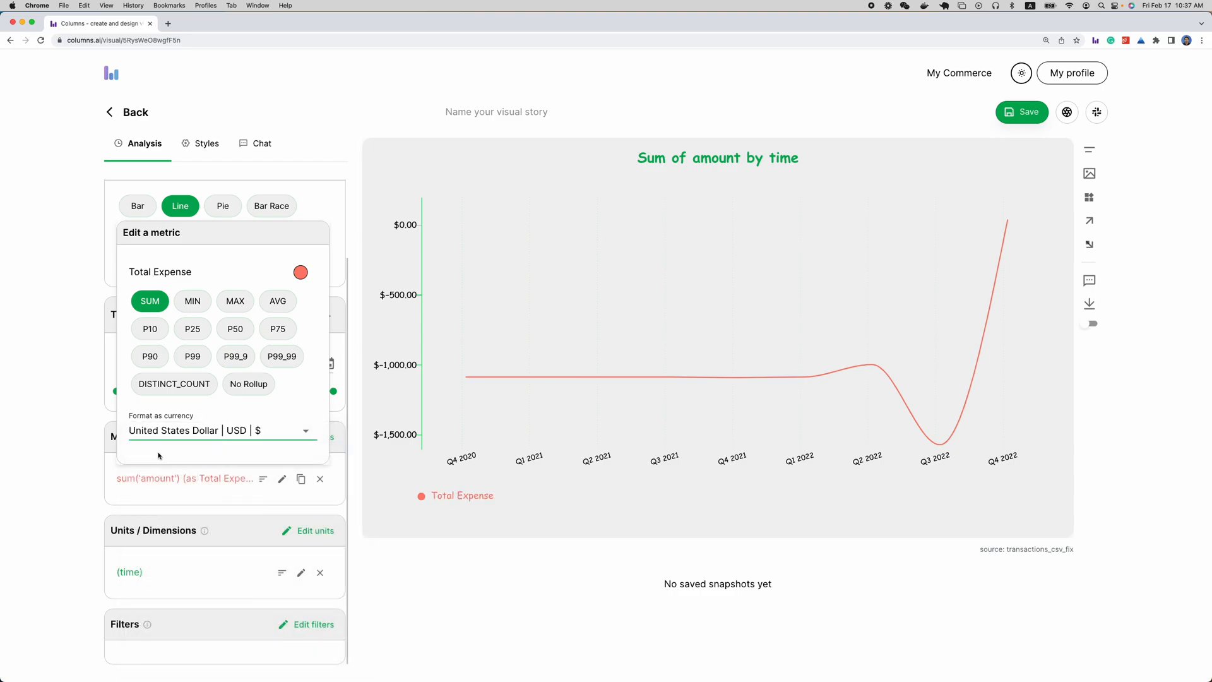
pyautogui.click(59, 448)
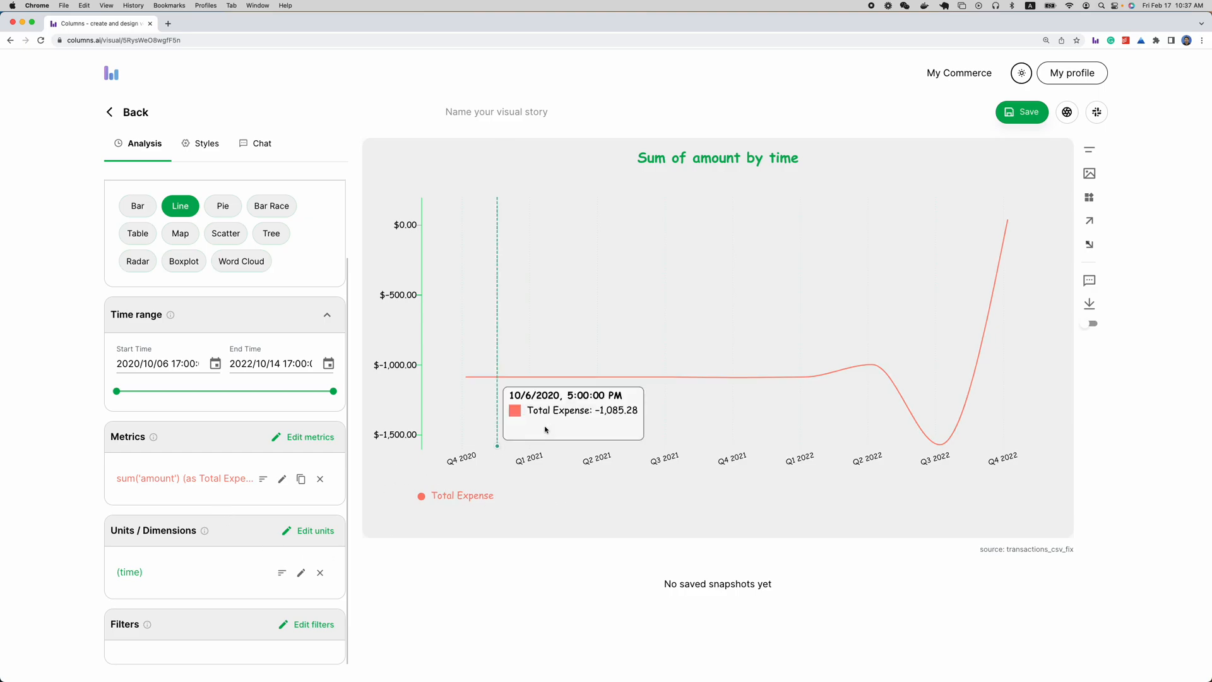
# Change the line chart to a bar chart and set its bar type to Column
pyautogui.click(138, 206)
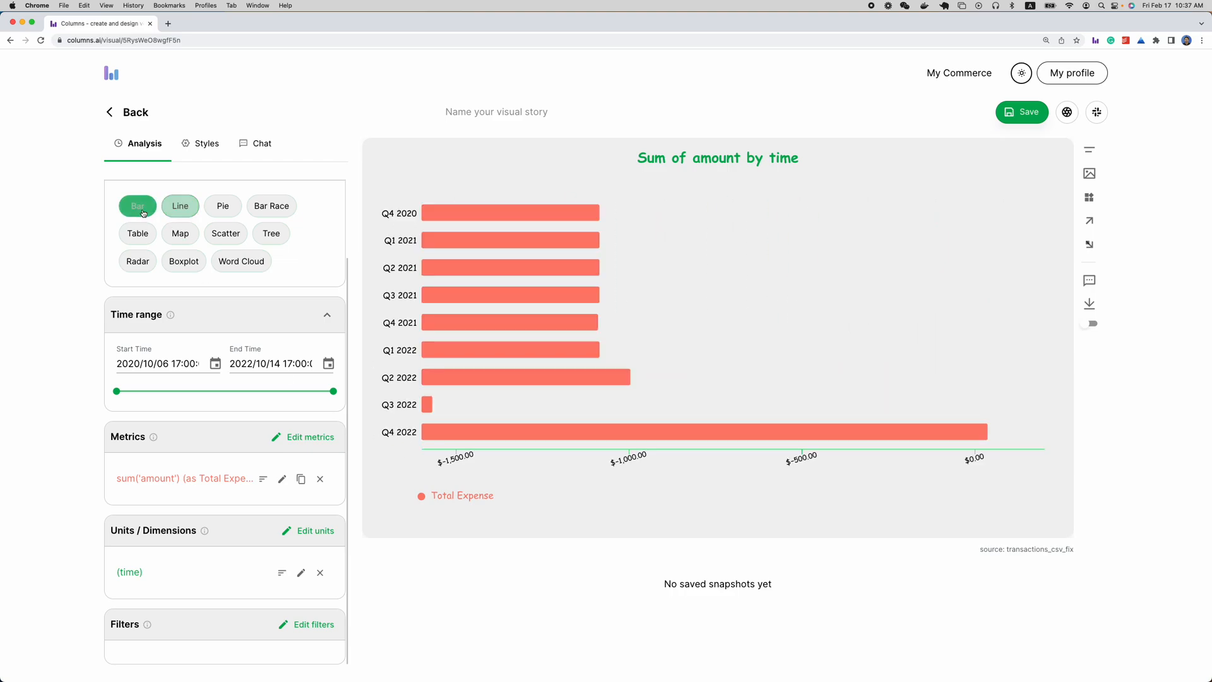
pyautogui.click(466, 274)
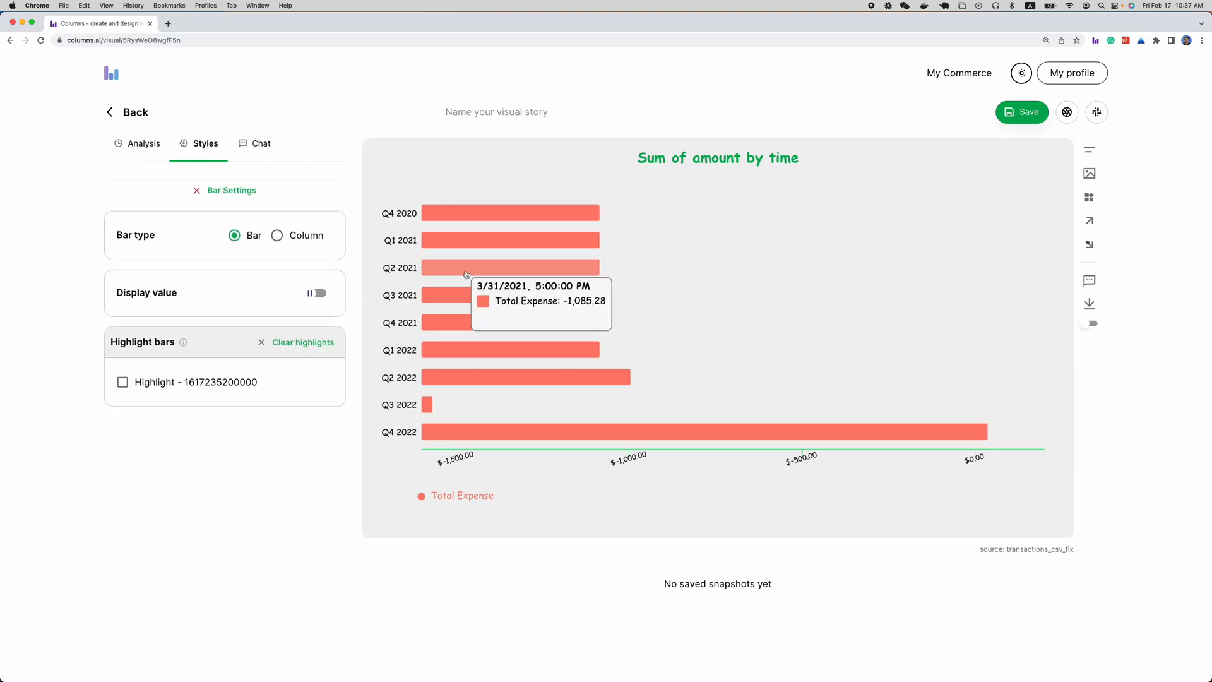
pyautogui.click(277, 235)
pyautogui.click(201, 192)
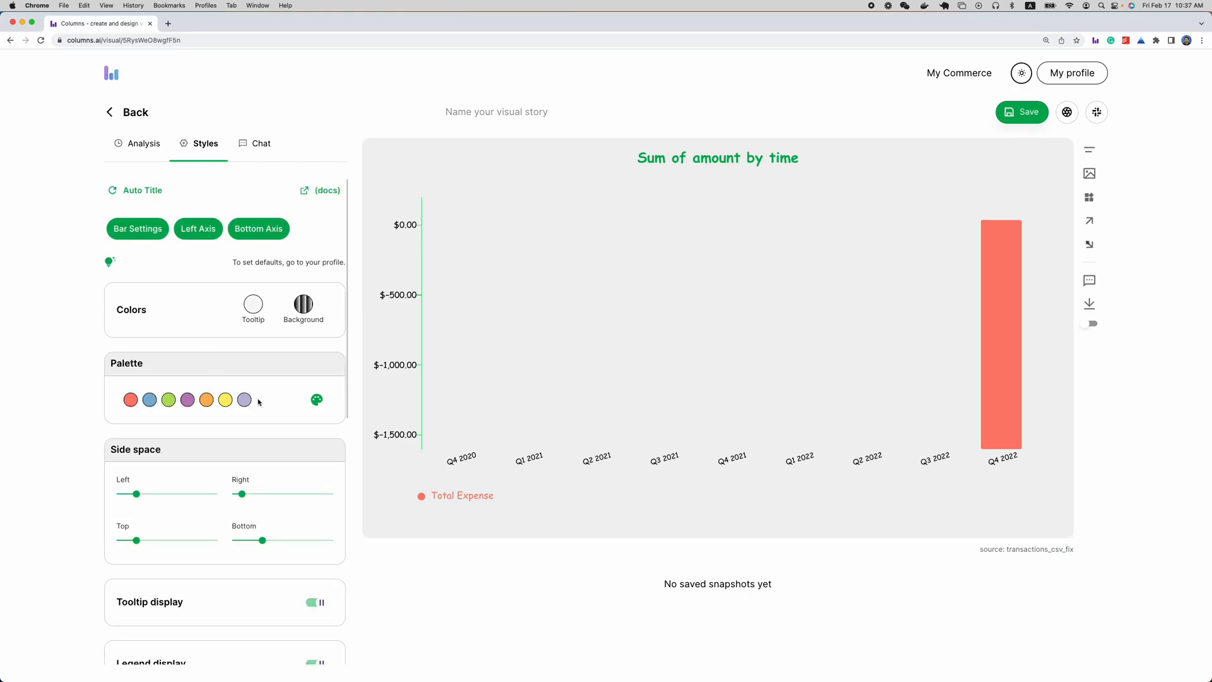
pyautogui.scroll(-1, 209, 369)
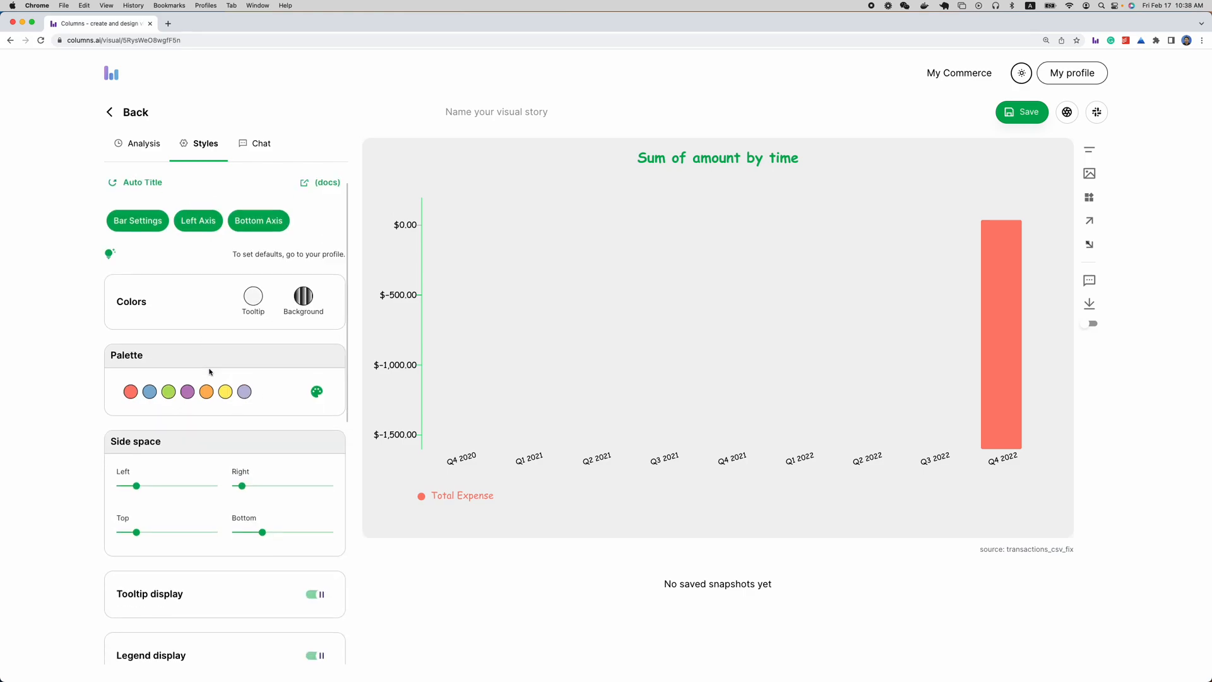
# Add merchant as a second dimension alongside time in the chart's analysis settings
pyautogui.click(143, 150)
pyautogui.scroll(-3, 252, 465)
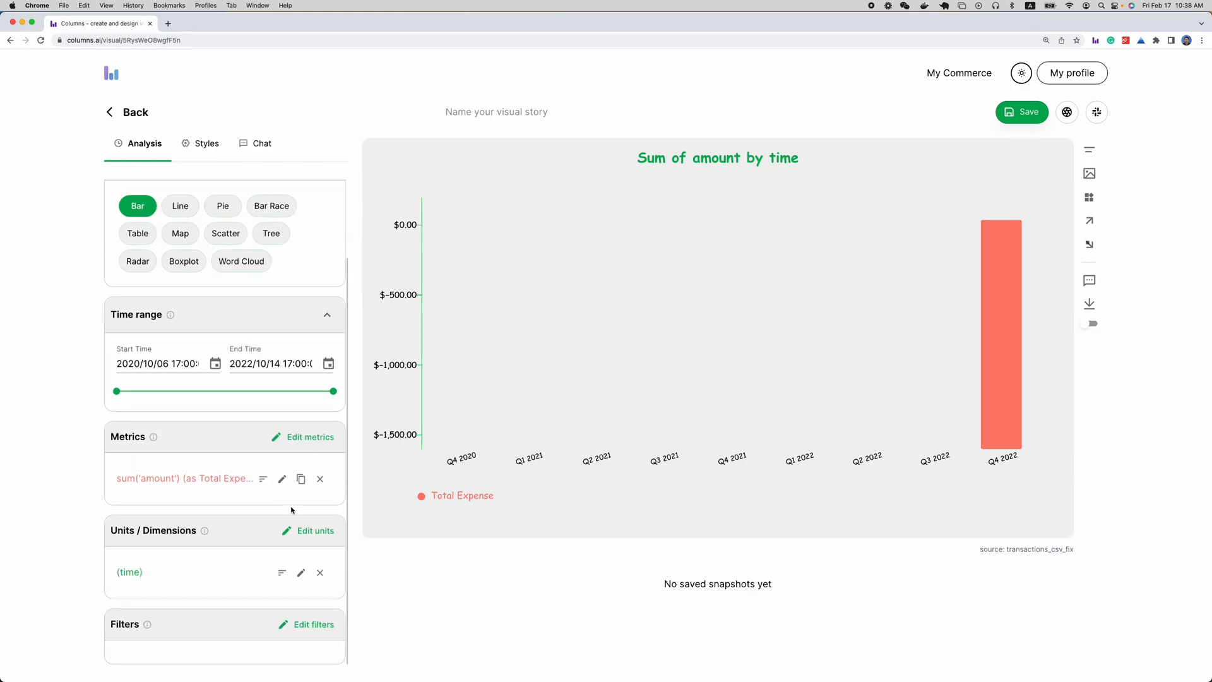
pyautogui.click(313, 526)
pyautogui.click(186, 522)
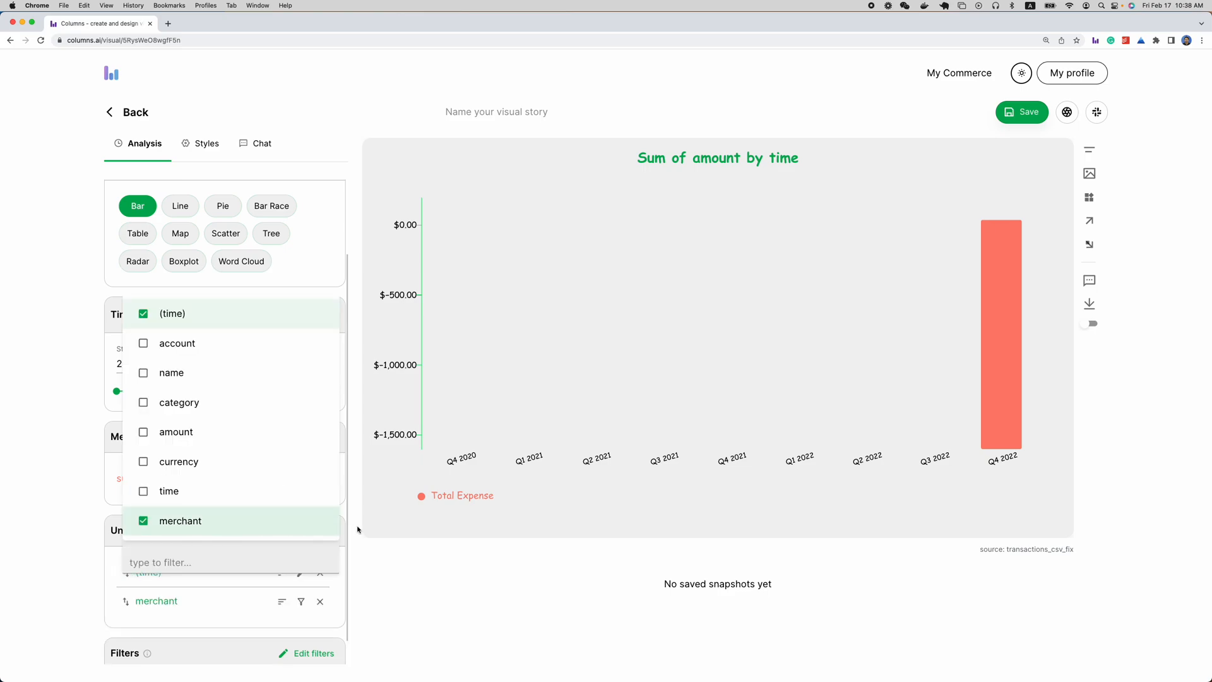
# Apply the added merchant dimension and pivot the chart by time to give each merchant its own series
pyautogui.click(439, 555)
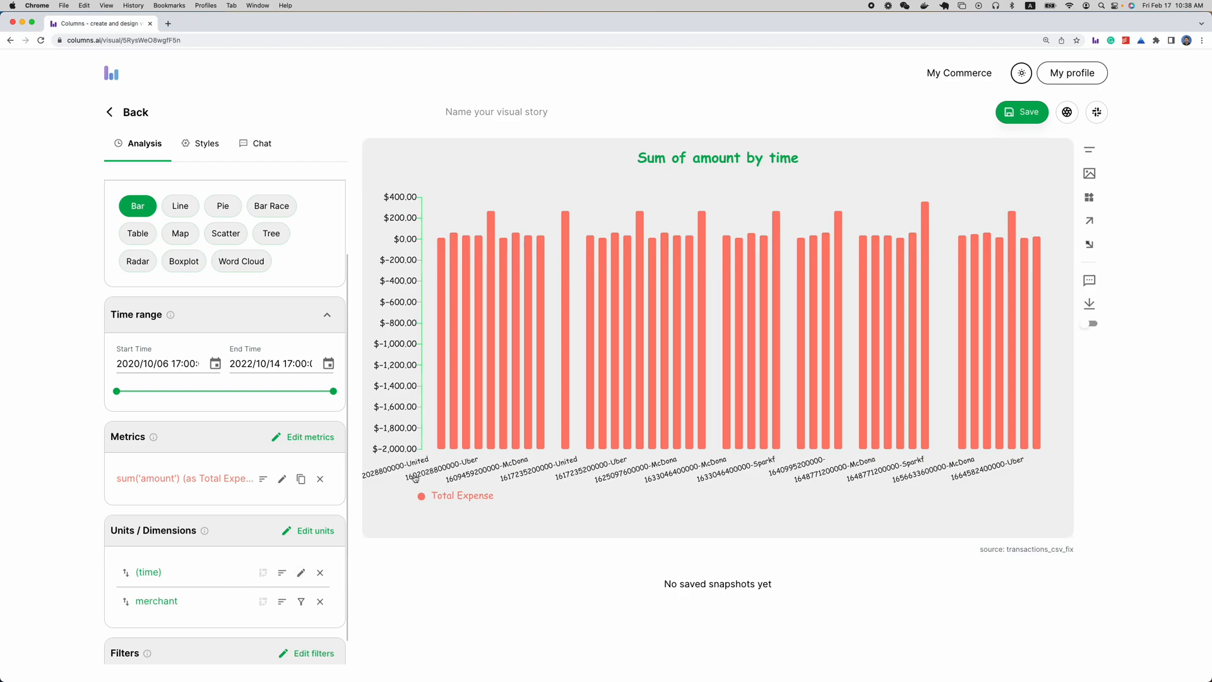
pyautogui.click(264, 573)
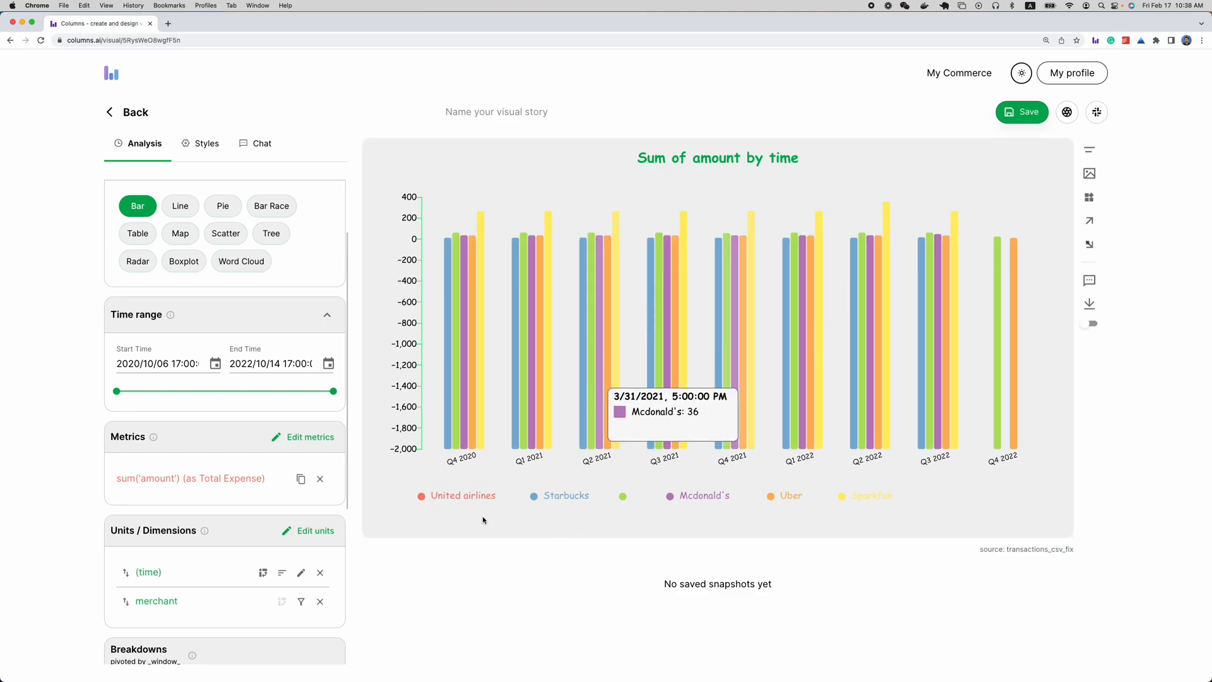
# Filter the merchant dimension with the "is in" condition for Uber, McDonald's and Starbucks
pyautogui.scroll(-3, 285, 466)
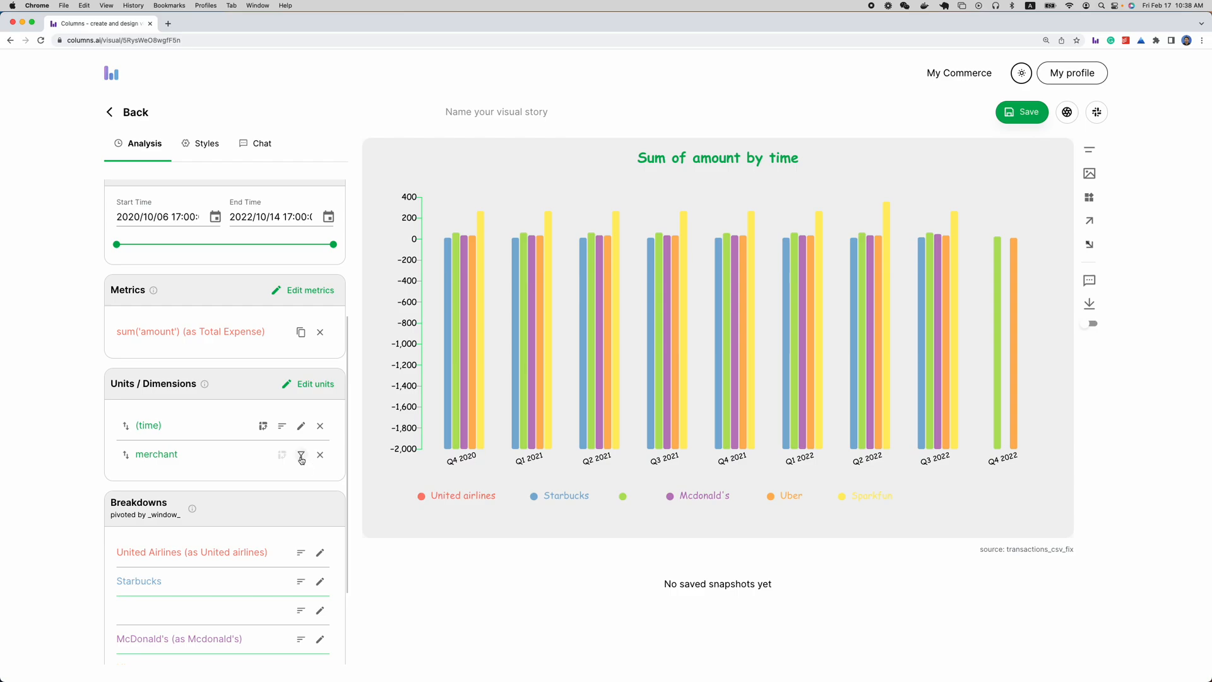
pyautogui.click(302, 455)
pyautogui.click(198, 492)
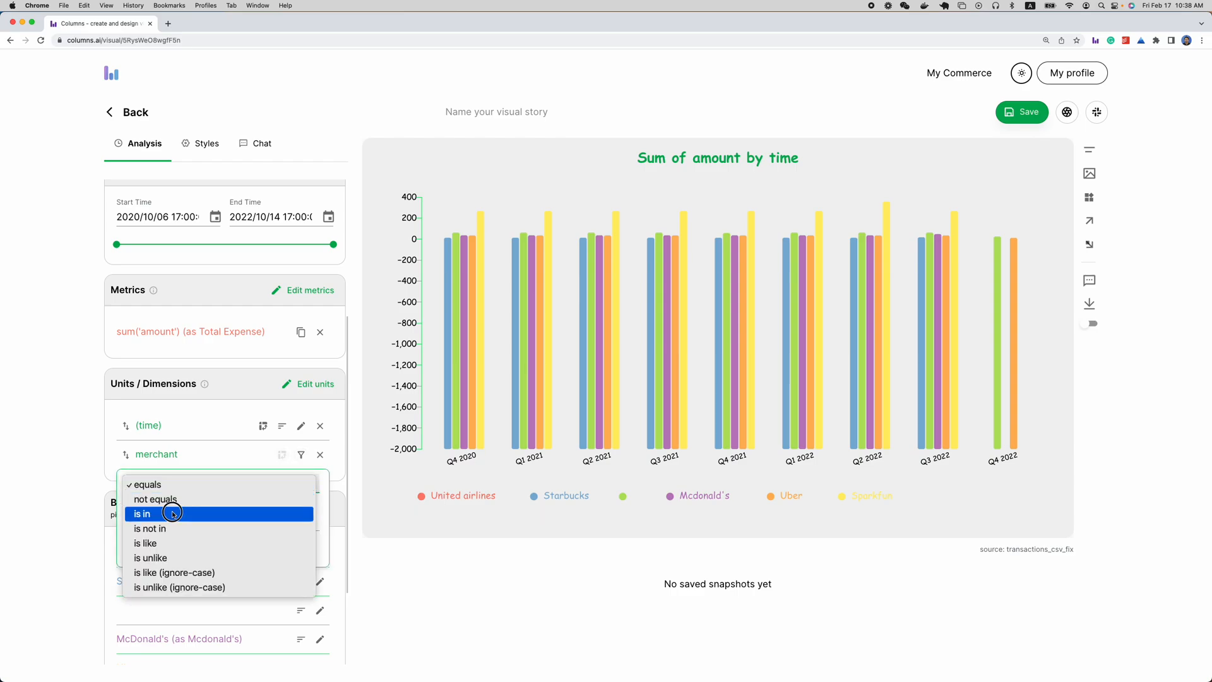
pyautogui.click(197, 513)
pyautogui.click(202, 519)
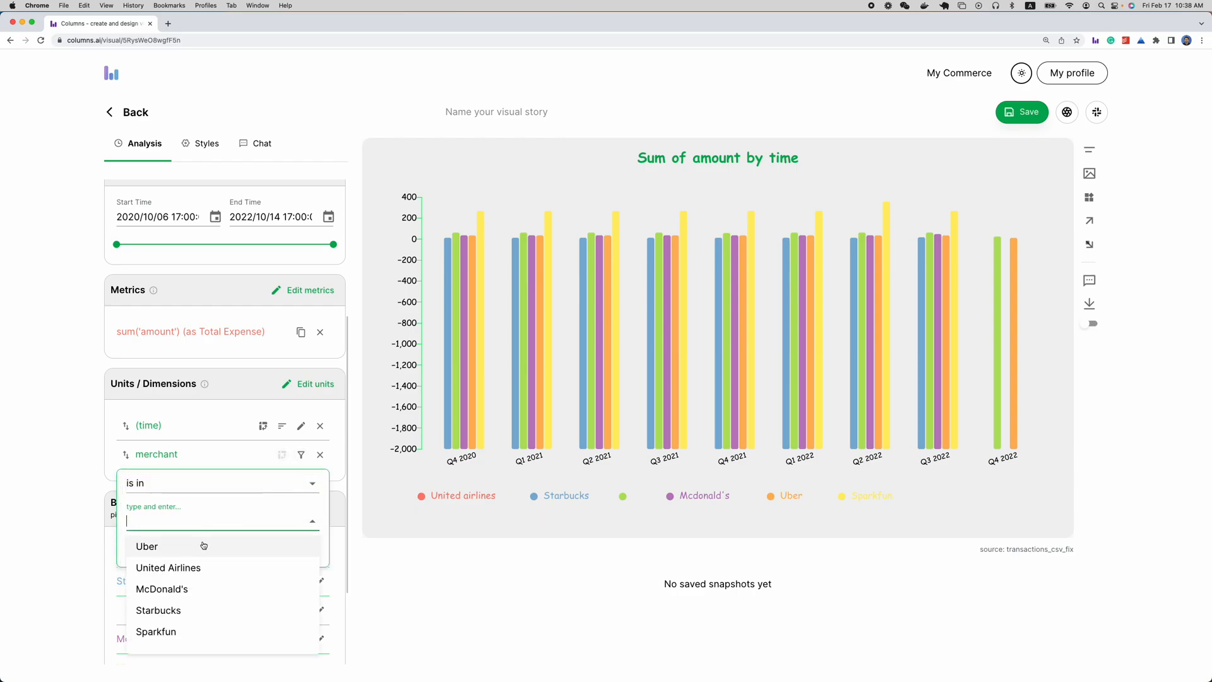
pyautogui.click(203, 545)
pyautogui.click(203, 526)
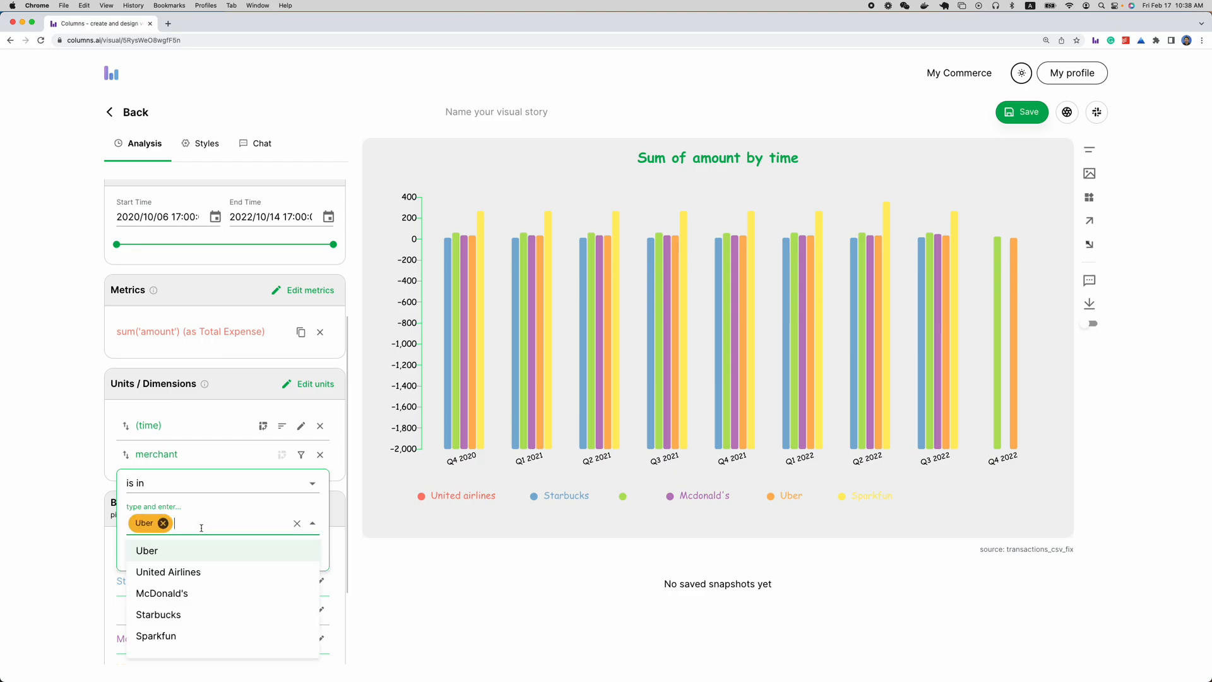
pyautogui.click(202, 586)
pyautogui.click(251, 522)
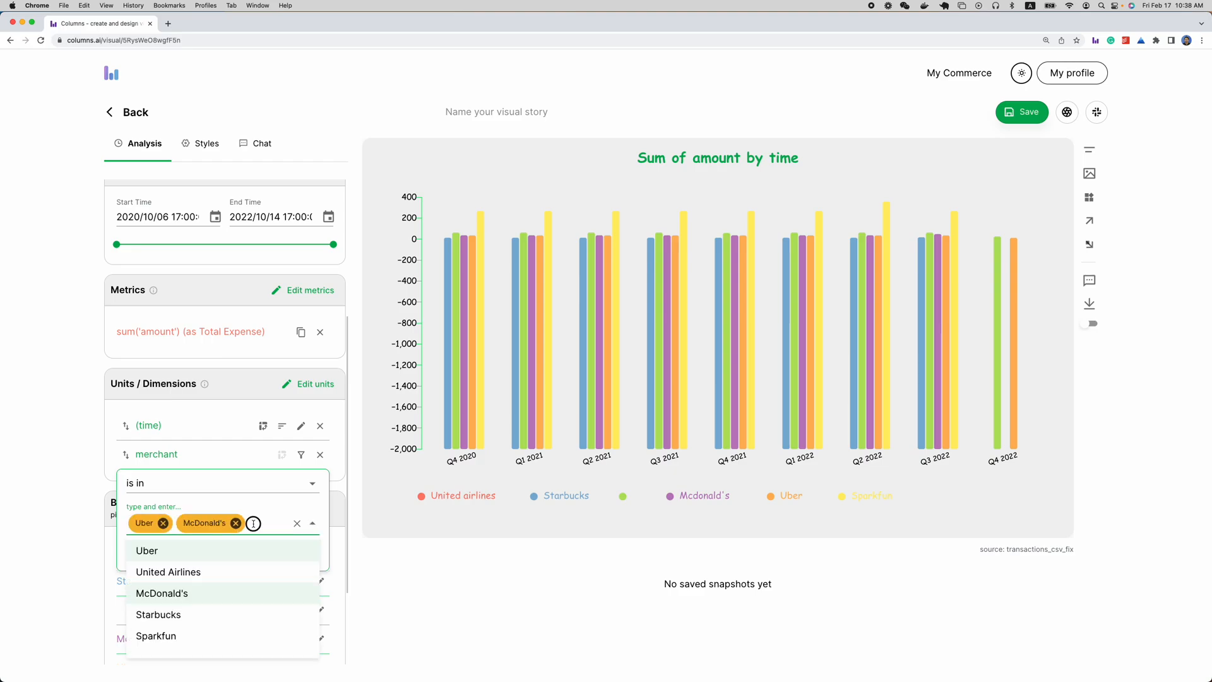
pyautogui.click(209, 611)
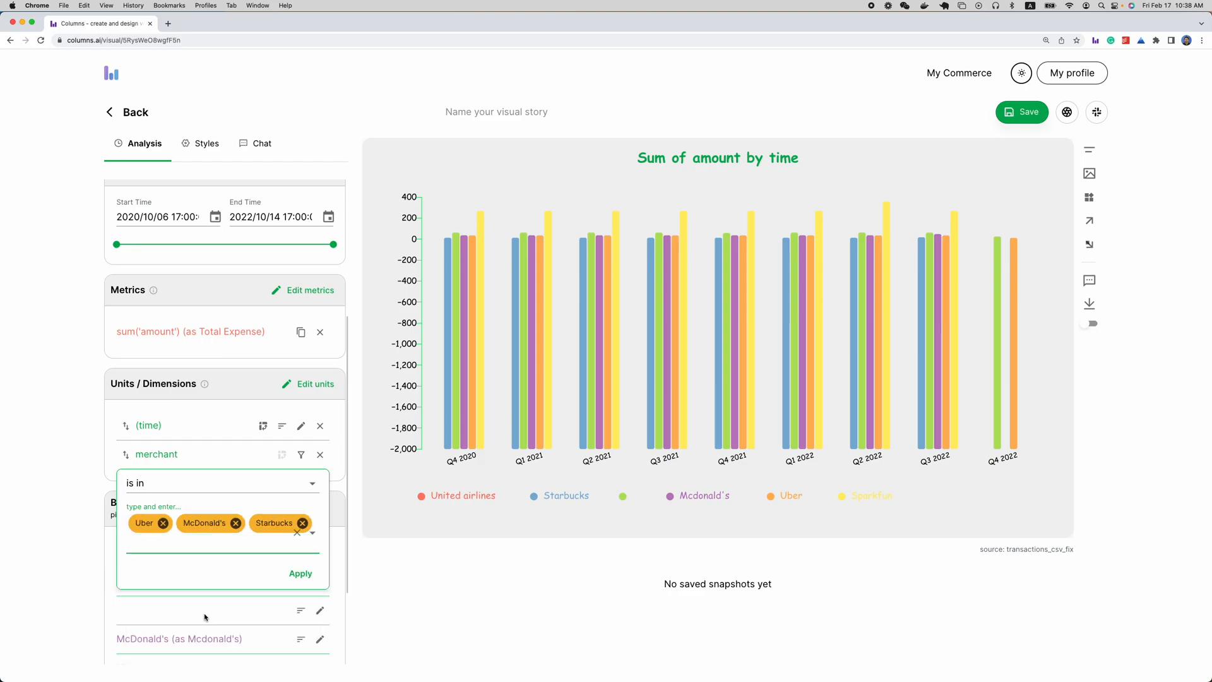
pyautogui.click(302, 575)
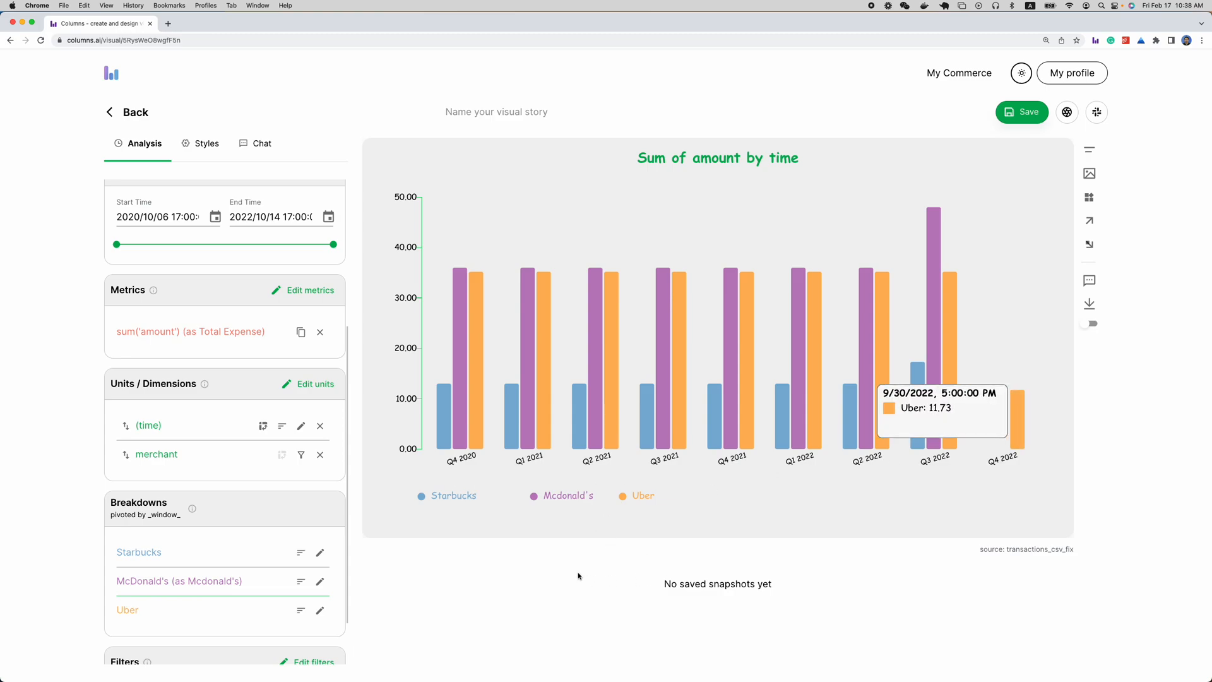
# Review the time dimension's time series settings
pyautogui.scroll(-2, 207, 525)
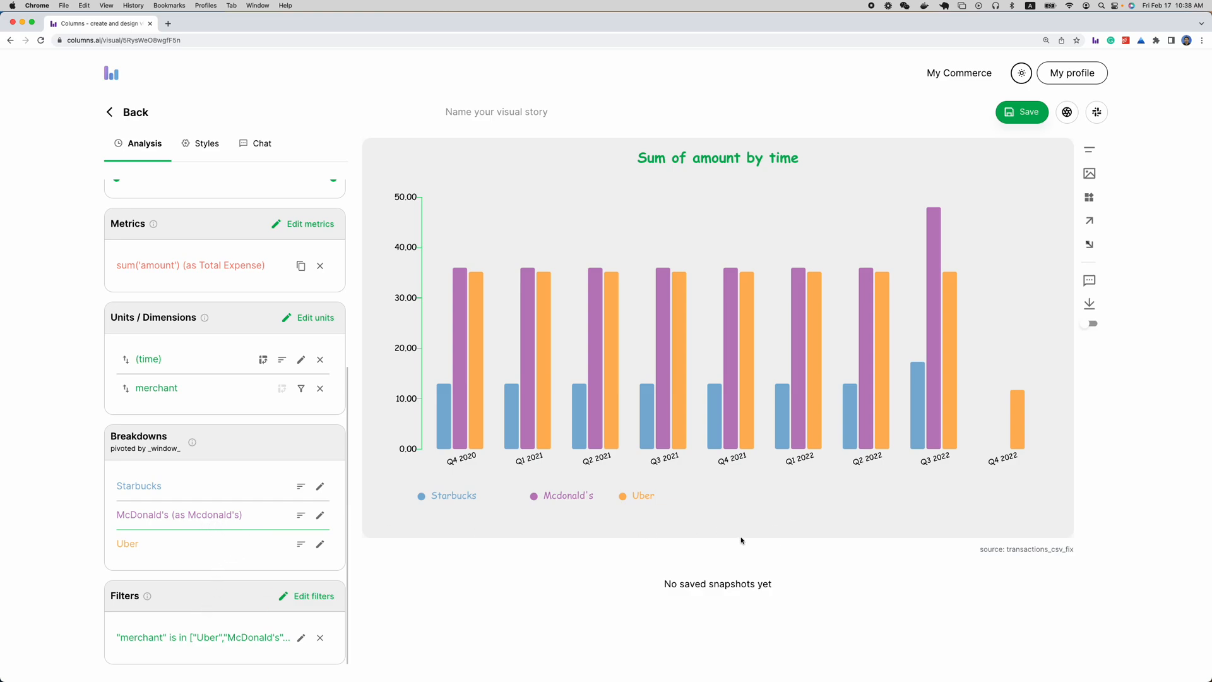
pyautogui.click(301, 359)
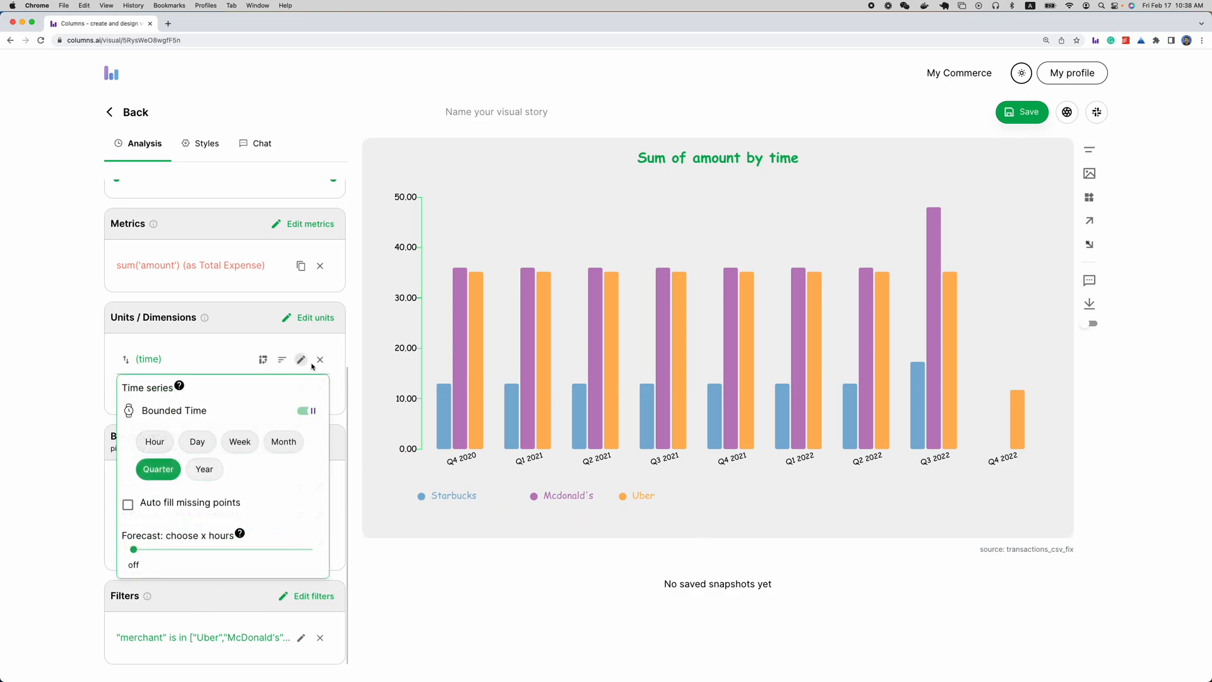
pyautogui.click(360, 470)
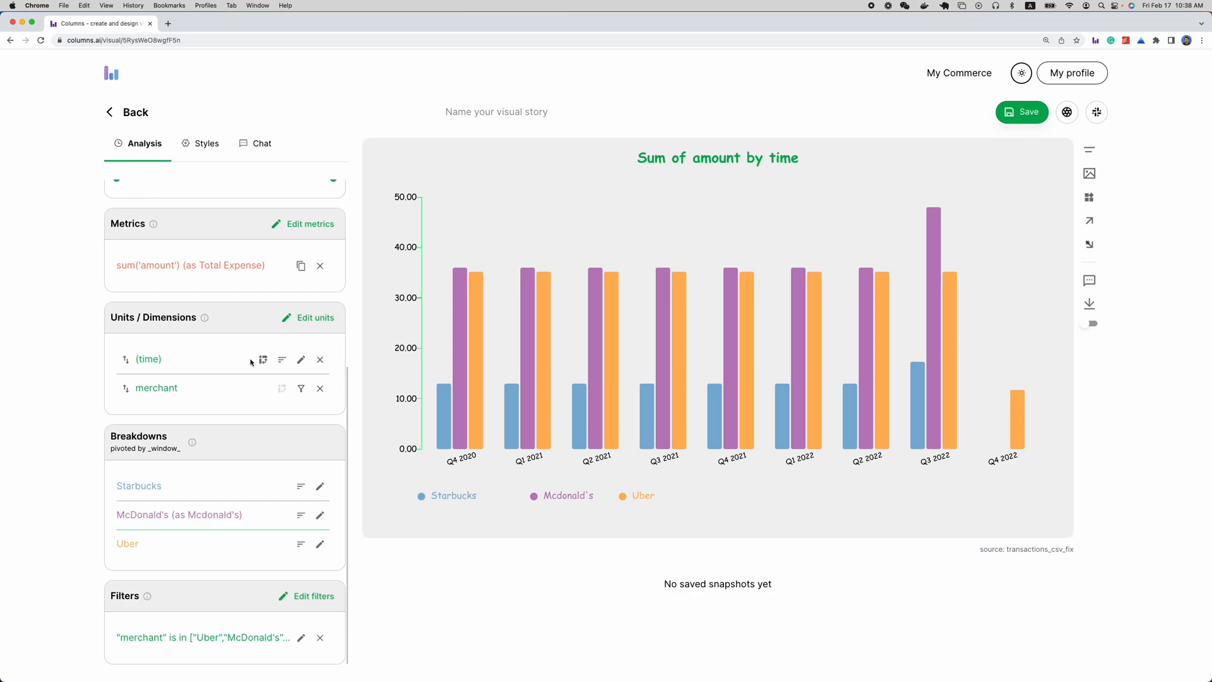
# Alternate the chart's pivot between merchant and time to compare both breakdowns, ending on merchant
pyautogui.click(282, 389)
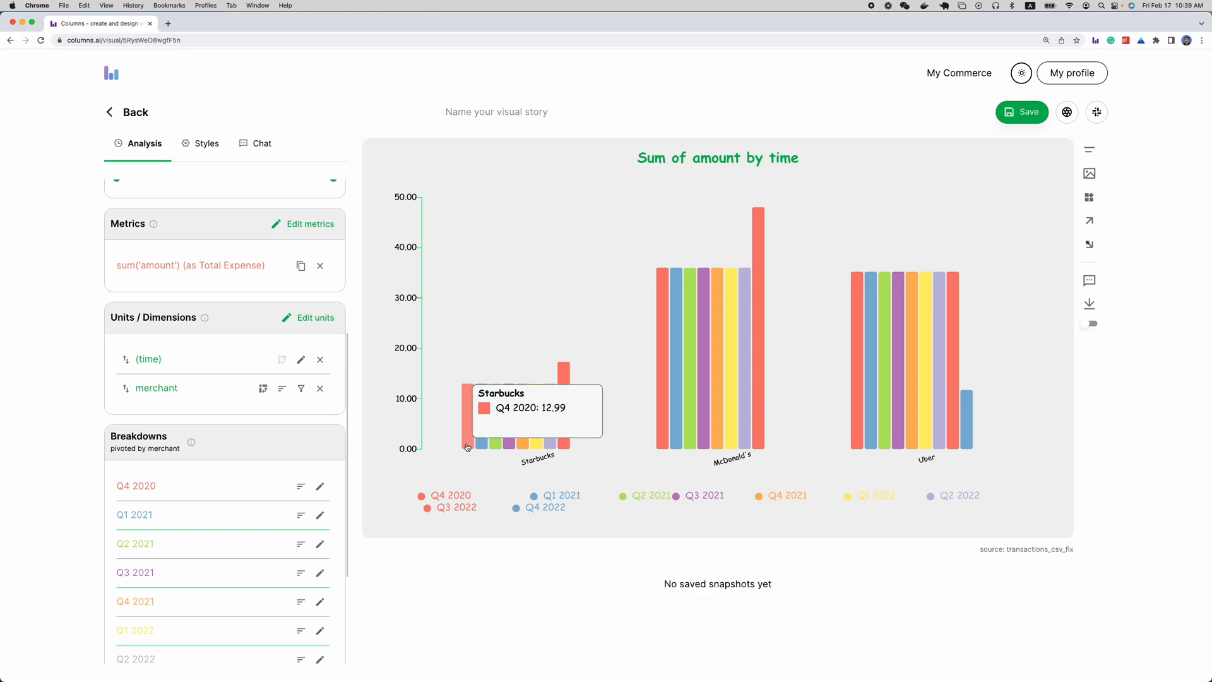
pyautogui.moveTo(576, 447)
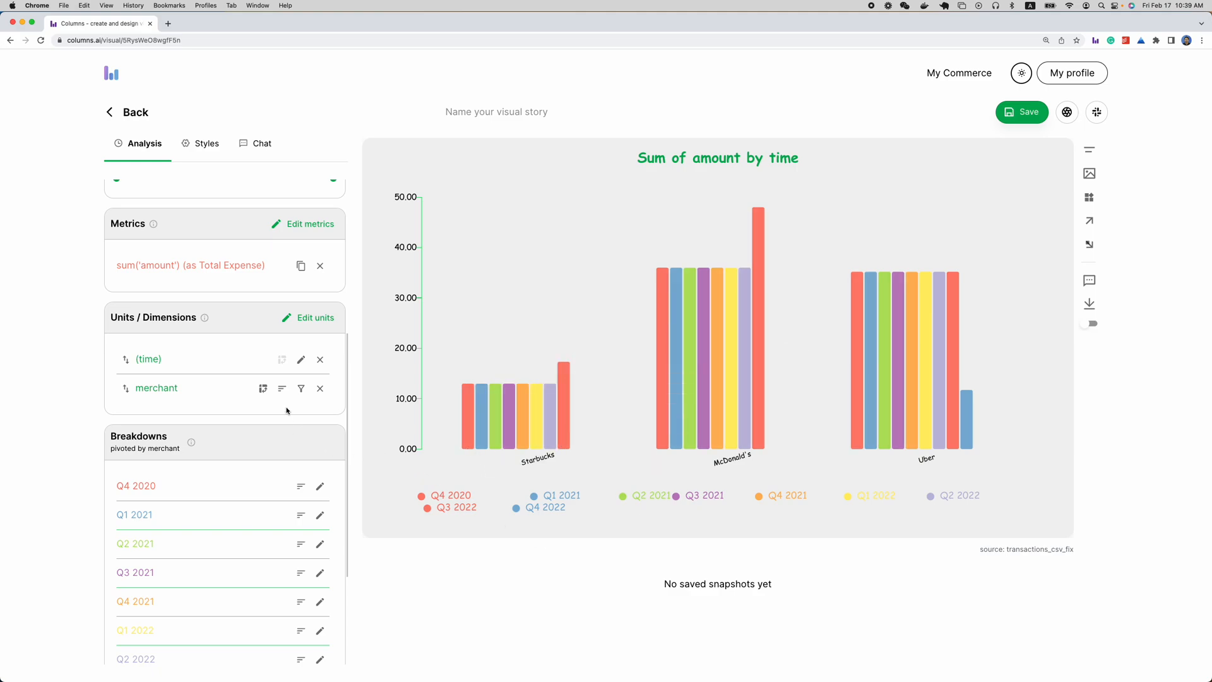
pyautogui.click(282, 359)
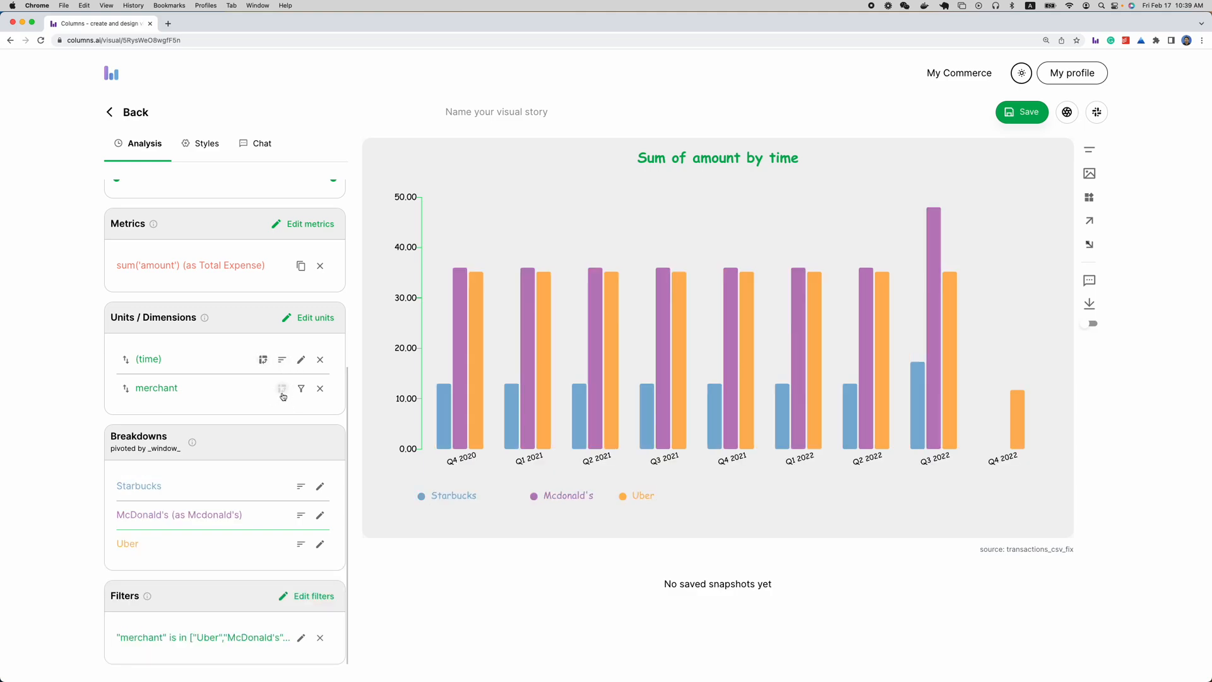
pyautogui.click(281, 390)
pyautogui.click(281, 359)
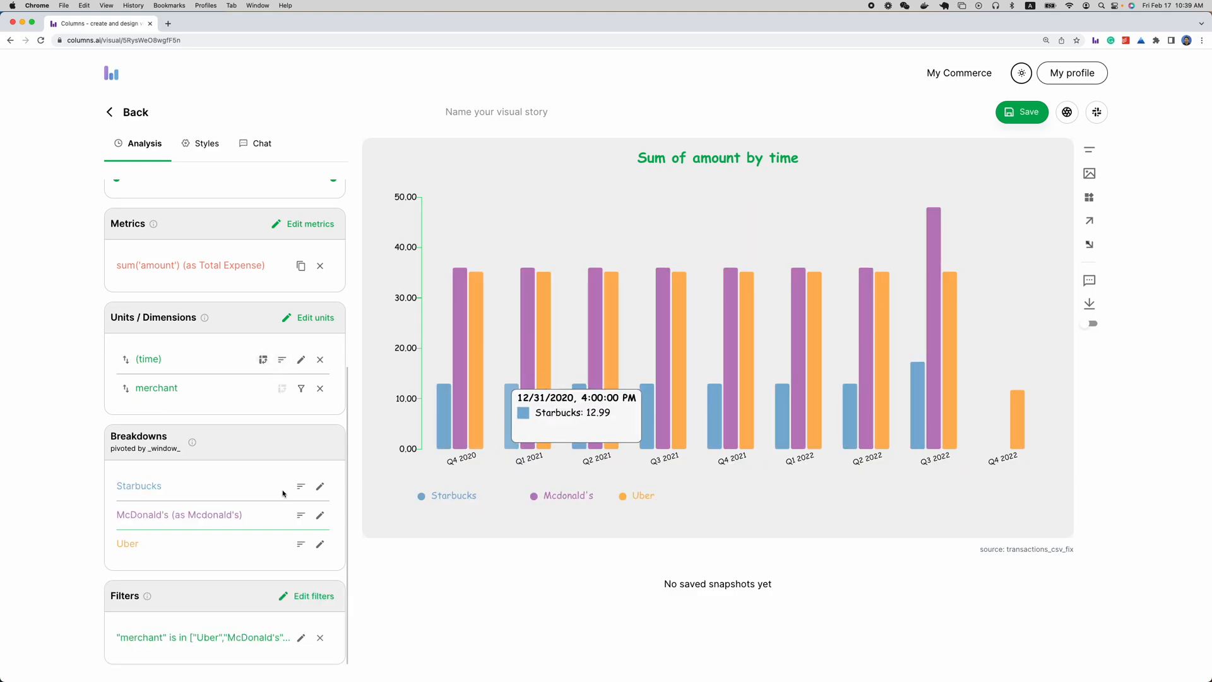
pyautogui.click(281, 388)
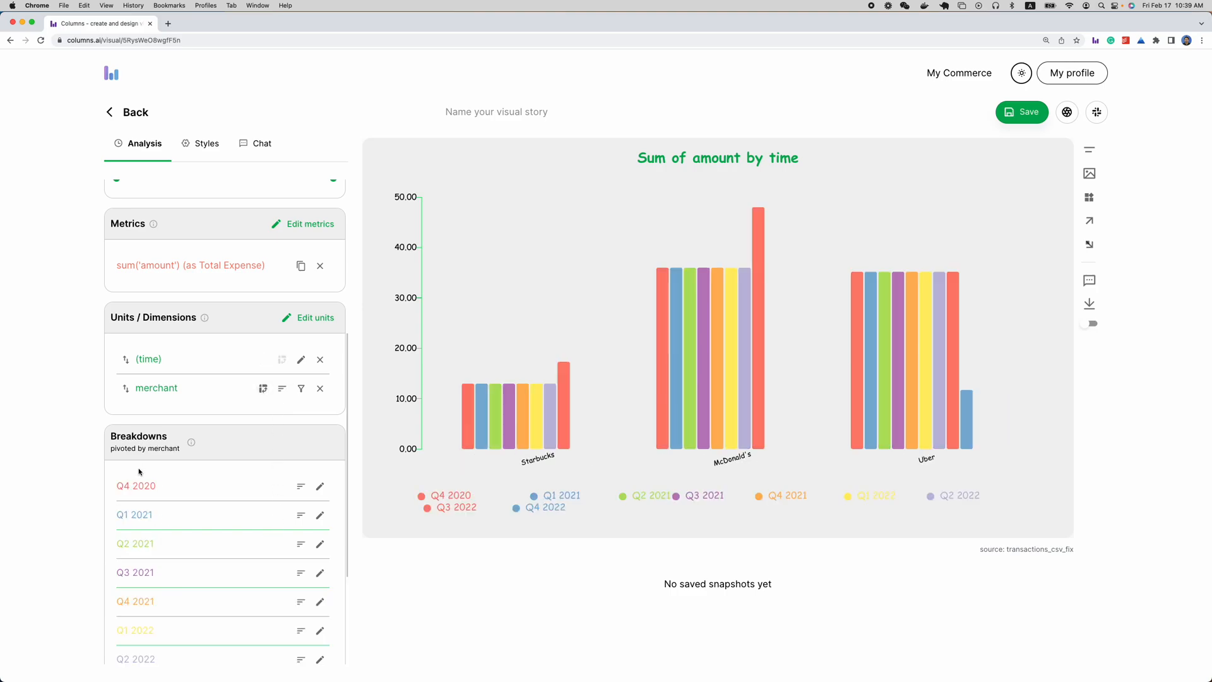
# Try an earlier end time for the time range, and restore the full range from 2020/10/06 to 2022/10/14
pyautogui.scroll(-5, 227, 568)
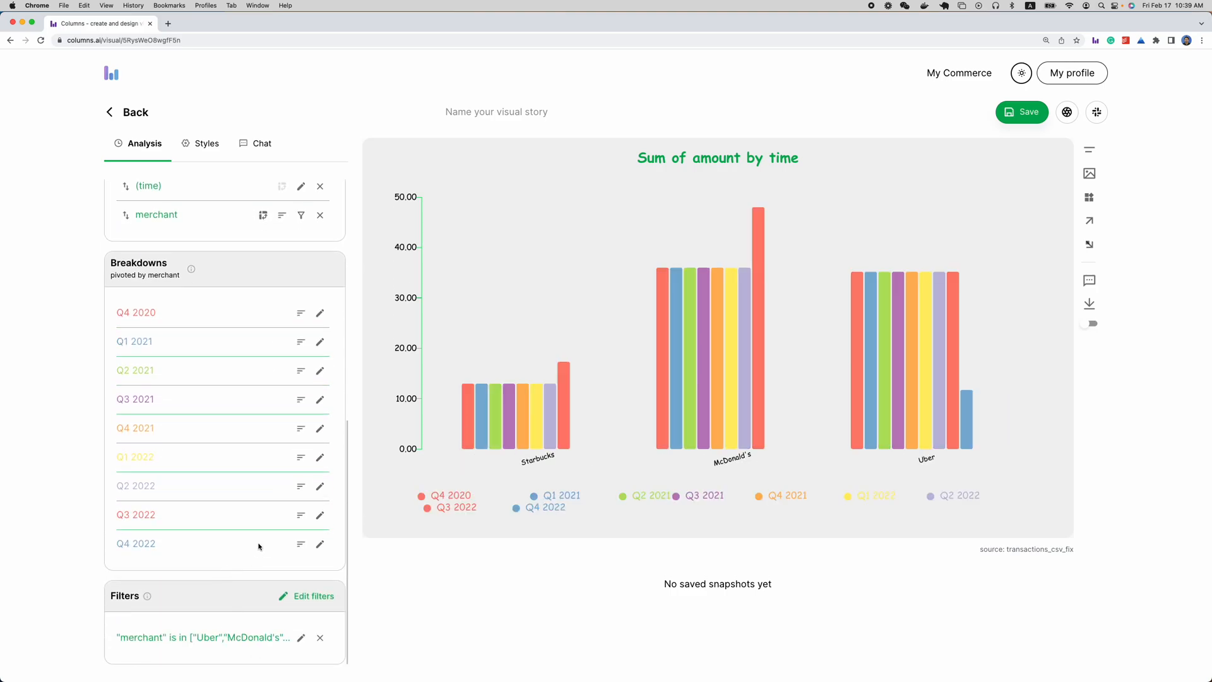
pyautogui.scroll(12, 257, 547)
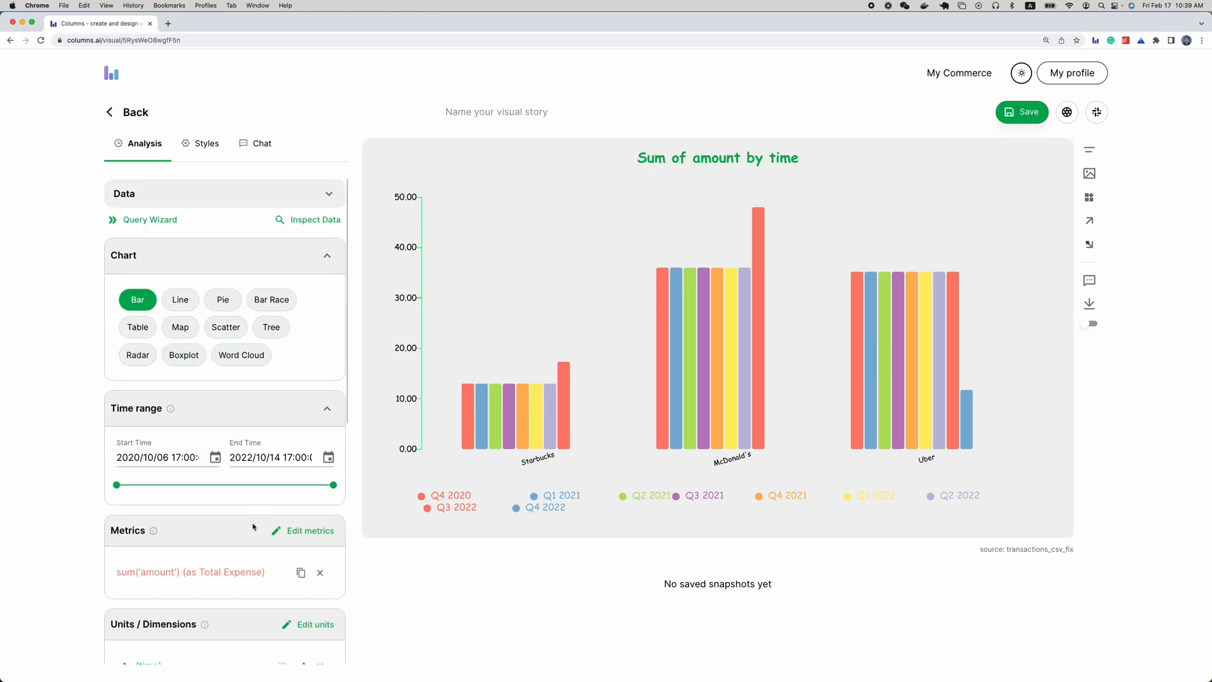
pyautogui.moveTo(298, 485); pyautogui.dragTo(210, 491)
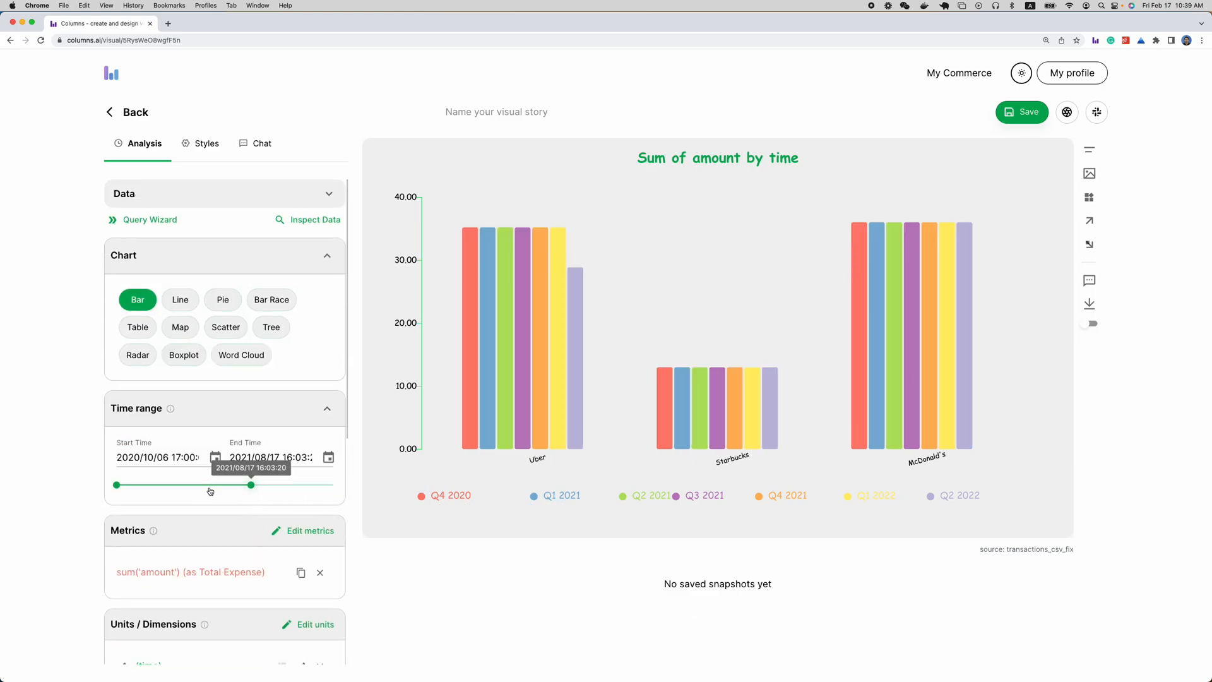
pyautogui.click(294, 486)
pyautogui.moveTo(294, 486); pyautogui.dragTo(344, 487)
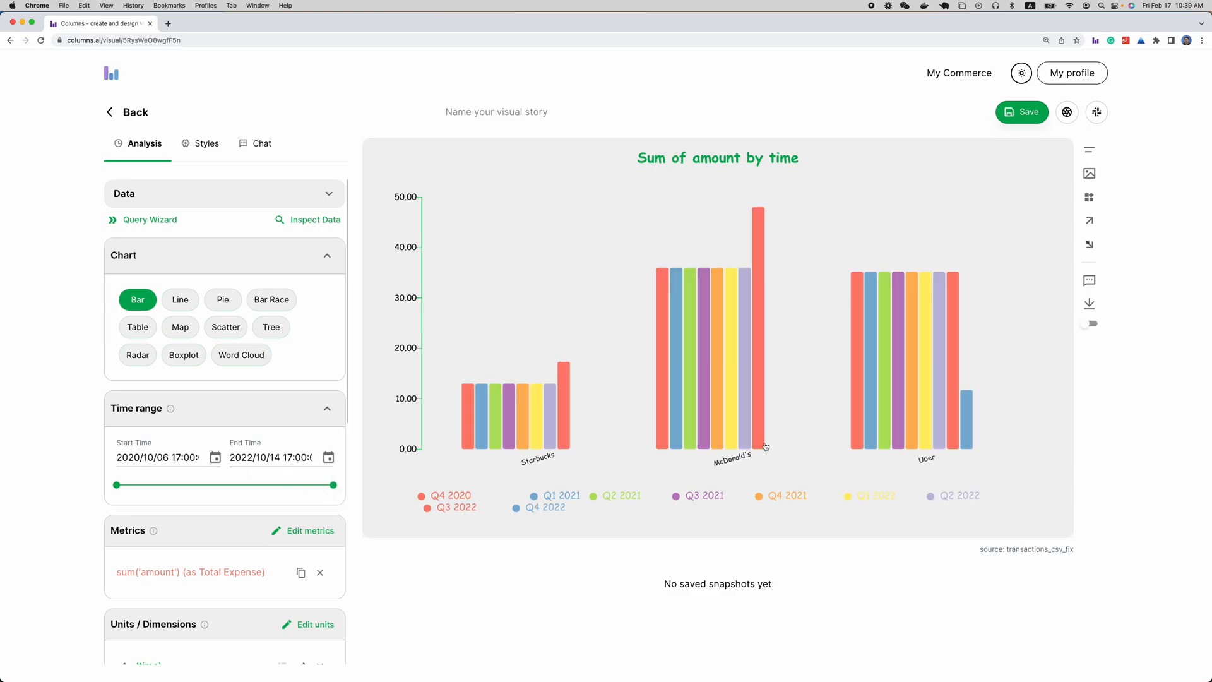
pyautogui.scroll(-5, 238, 414)
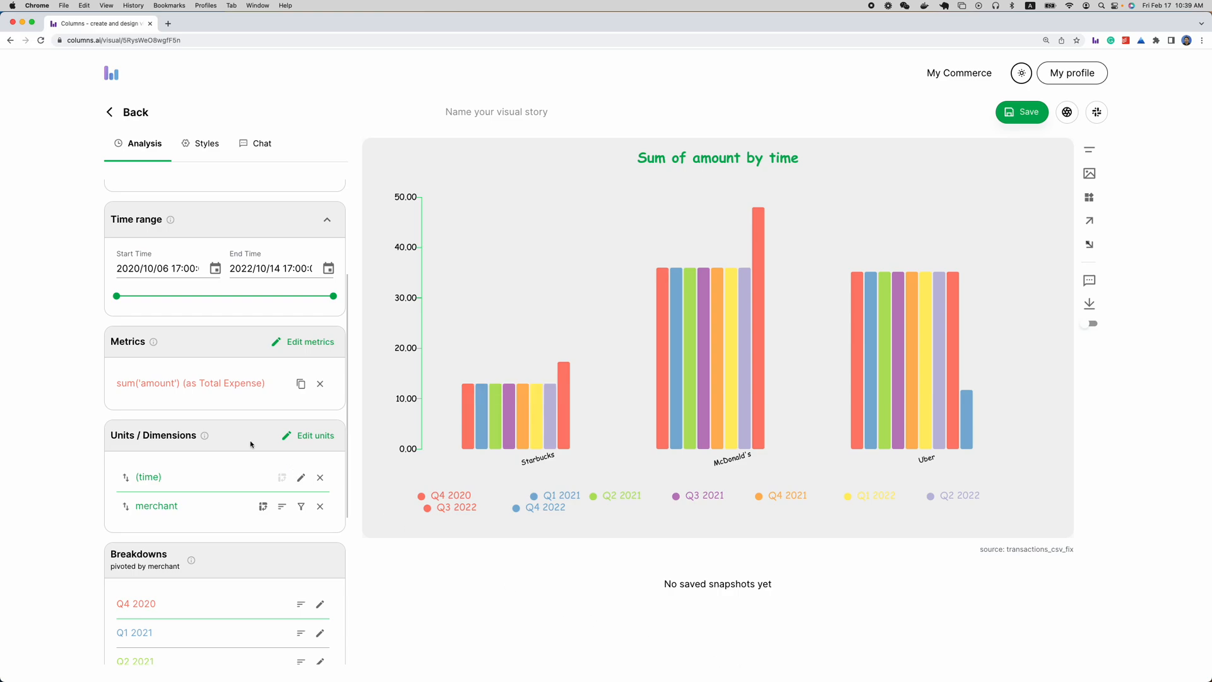
pyautogui.scroll(2, 253, 434)
pyautogui.scroll(3, 254, 434)
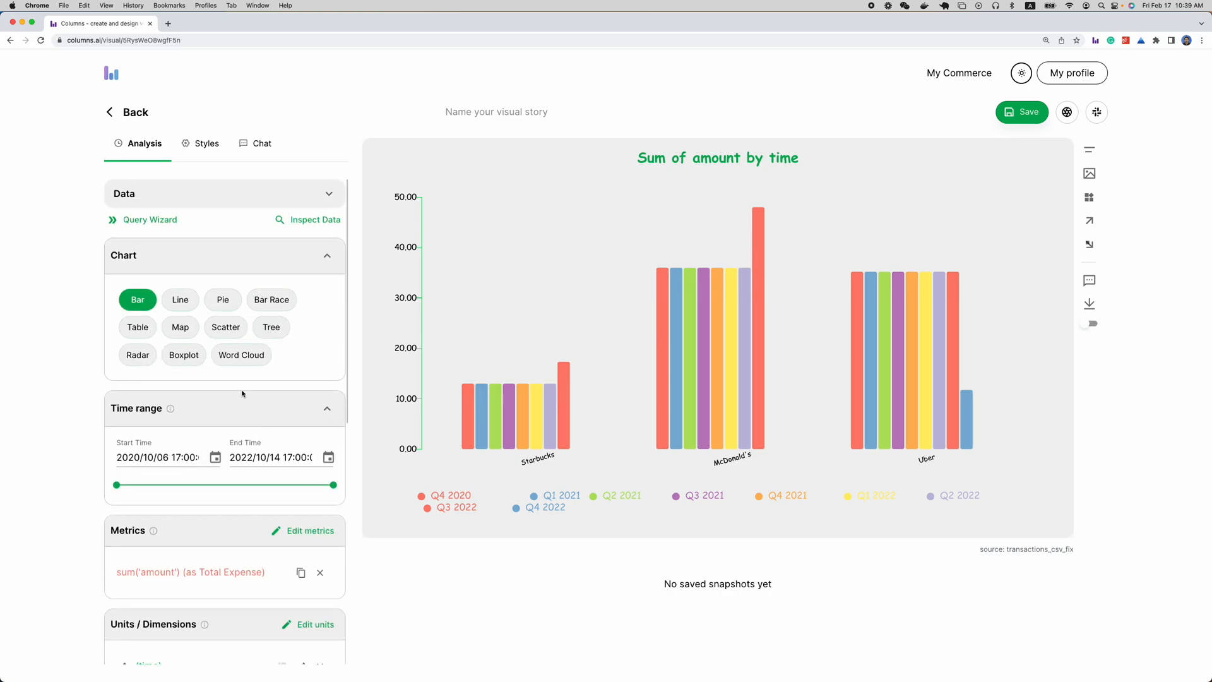
# Increase the chart's left side space and place a widget showing the total per series in that space
pyautogui.click(201, 154)
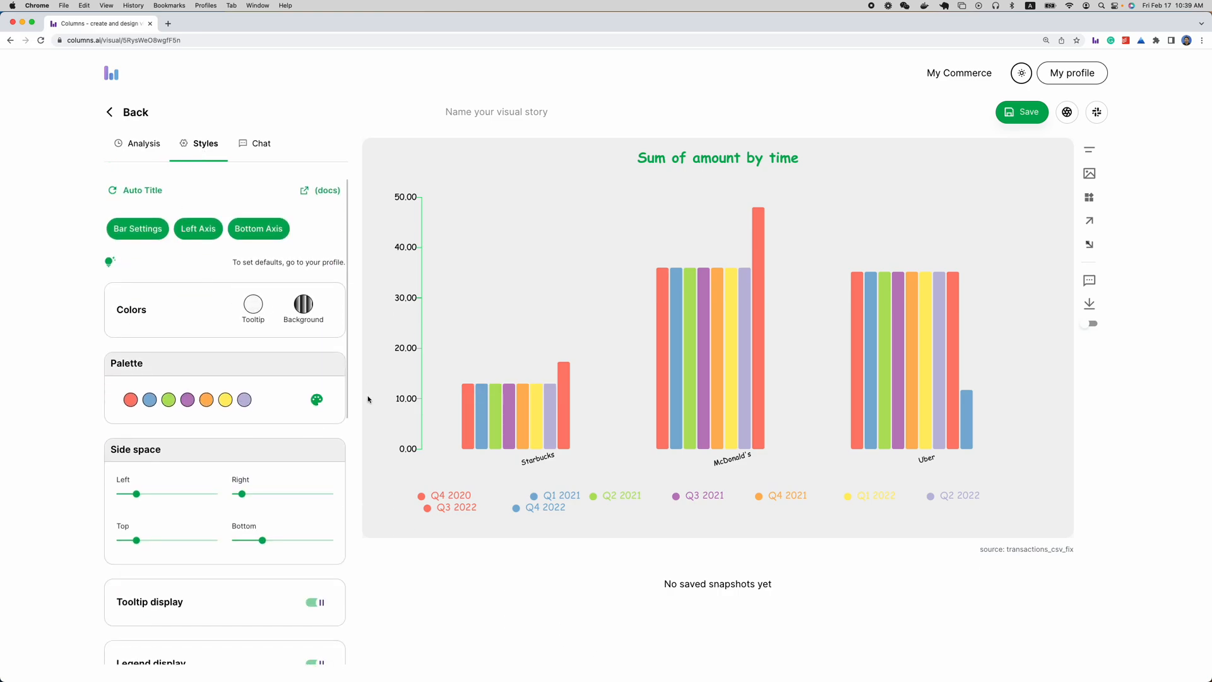
pyautogui.moveTo(137, 494); pyautogui.dragTo(176, 501)
pyautogui.click(1087, 201)
pyautogui.click(422, 292)
pyautogui.moveTo(421, 292); pyautogui.dragTo(411, 221)
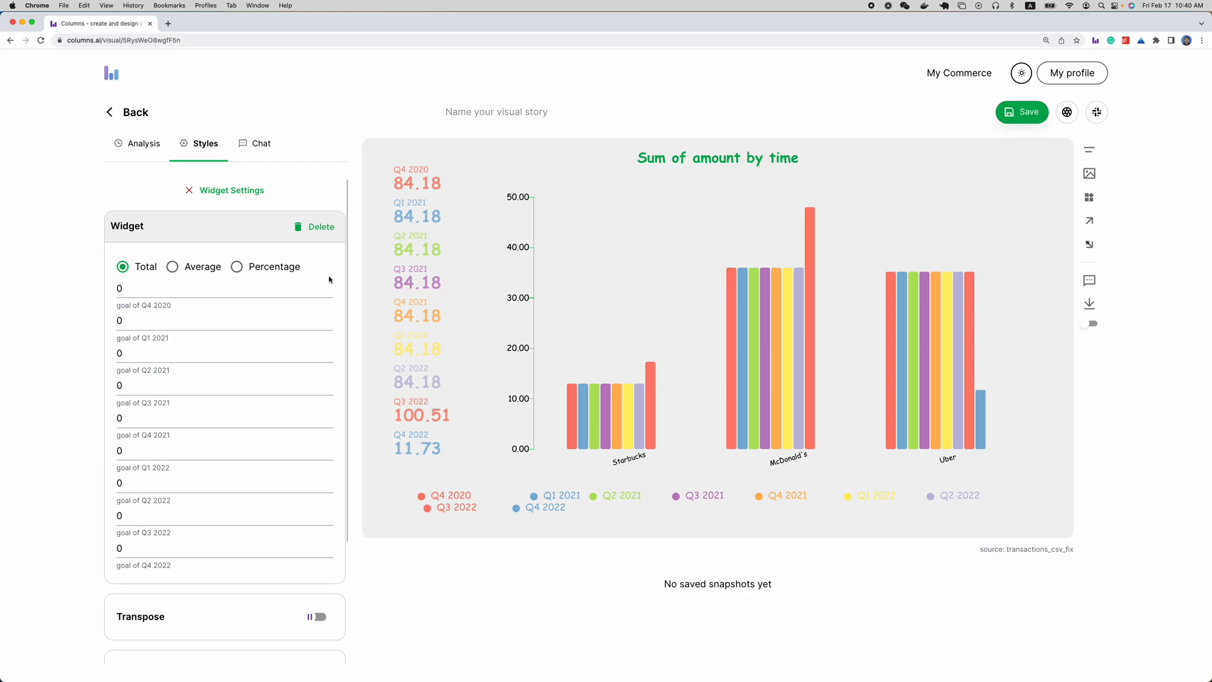
# Pivot the chart by time again and move the totals widget slightly lower beside the value axis
pyautogui.click(132, 150)
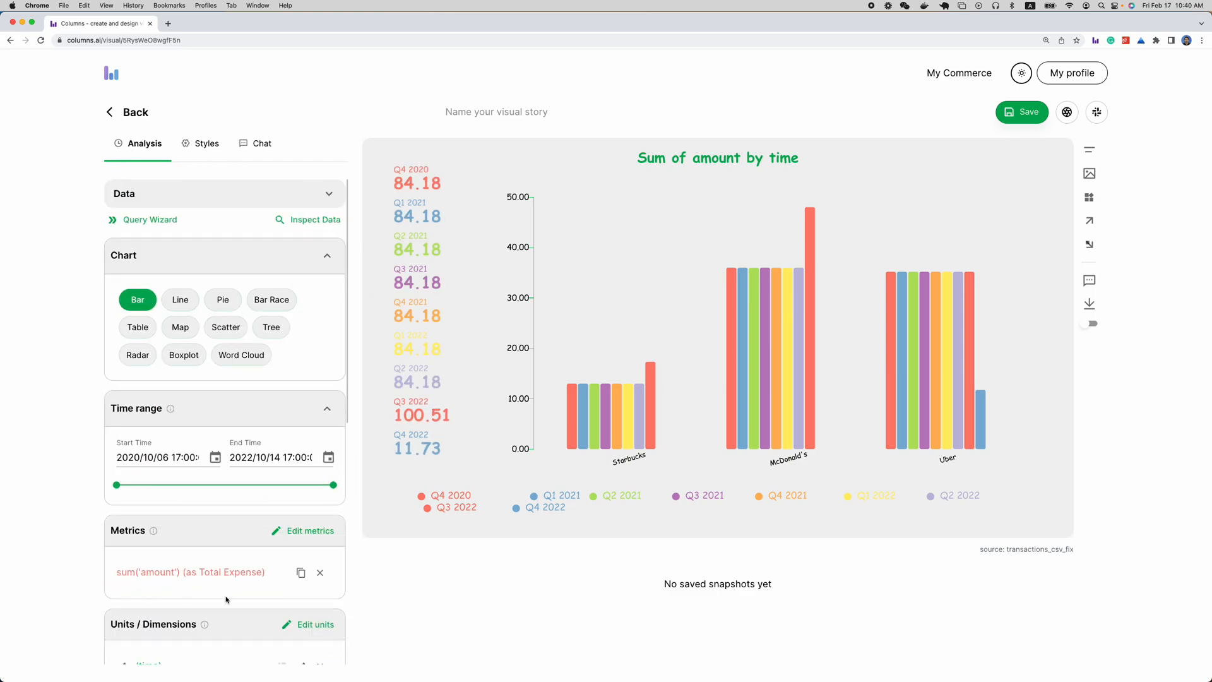
pyautogui.scroll(-10, 259, 462)
pyautogui.scroll(5, 258, 462)
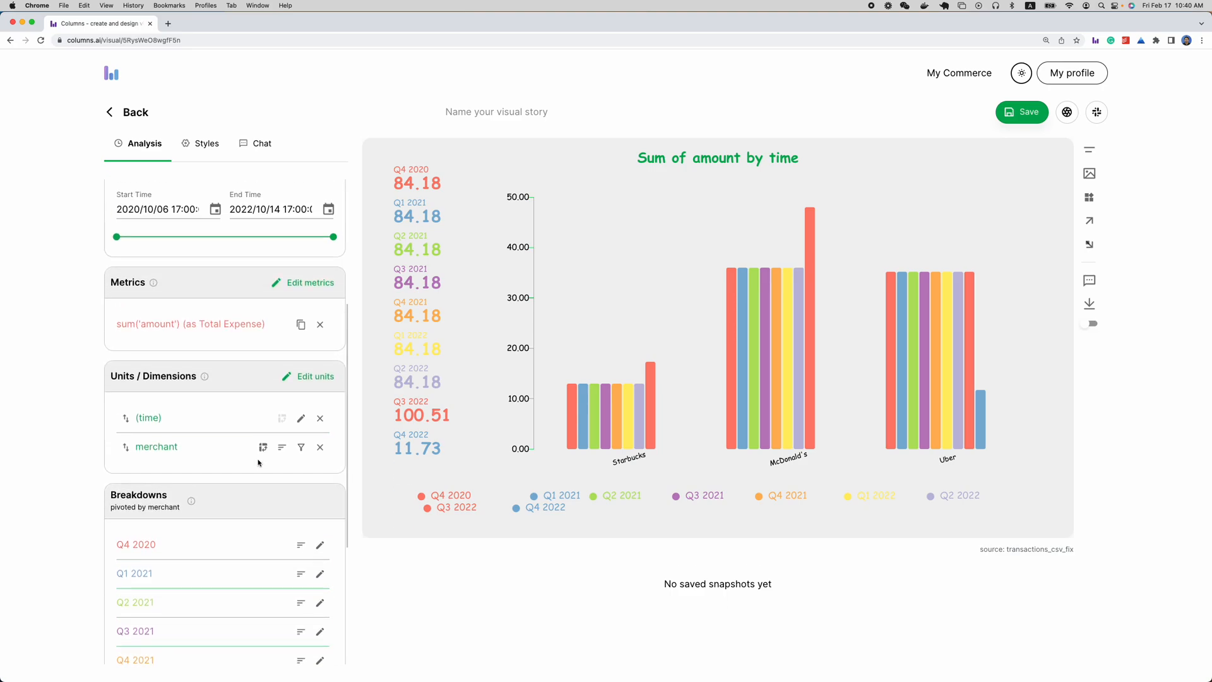
pyautogui.click(282, 421)
pyautogui.moveTo(409, 199); pyautogui.dragTo(407, 236)
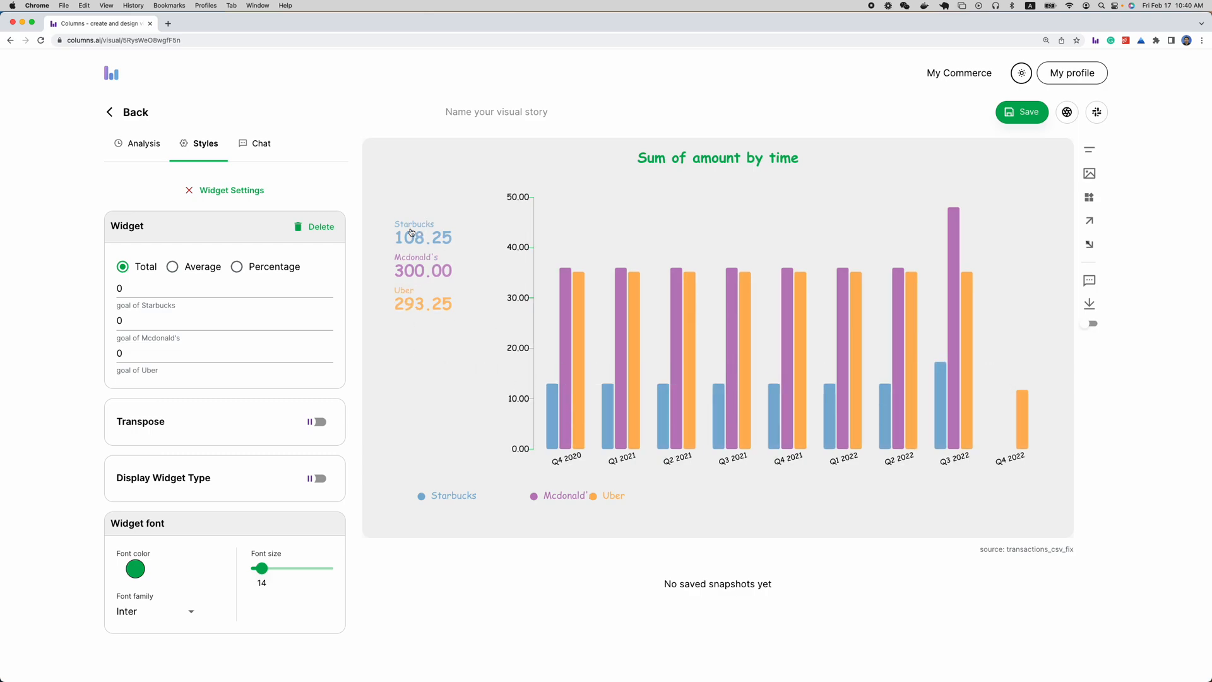
pyautogui.click(227, 192)
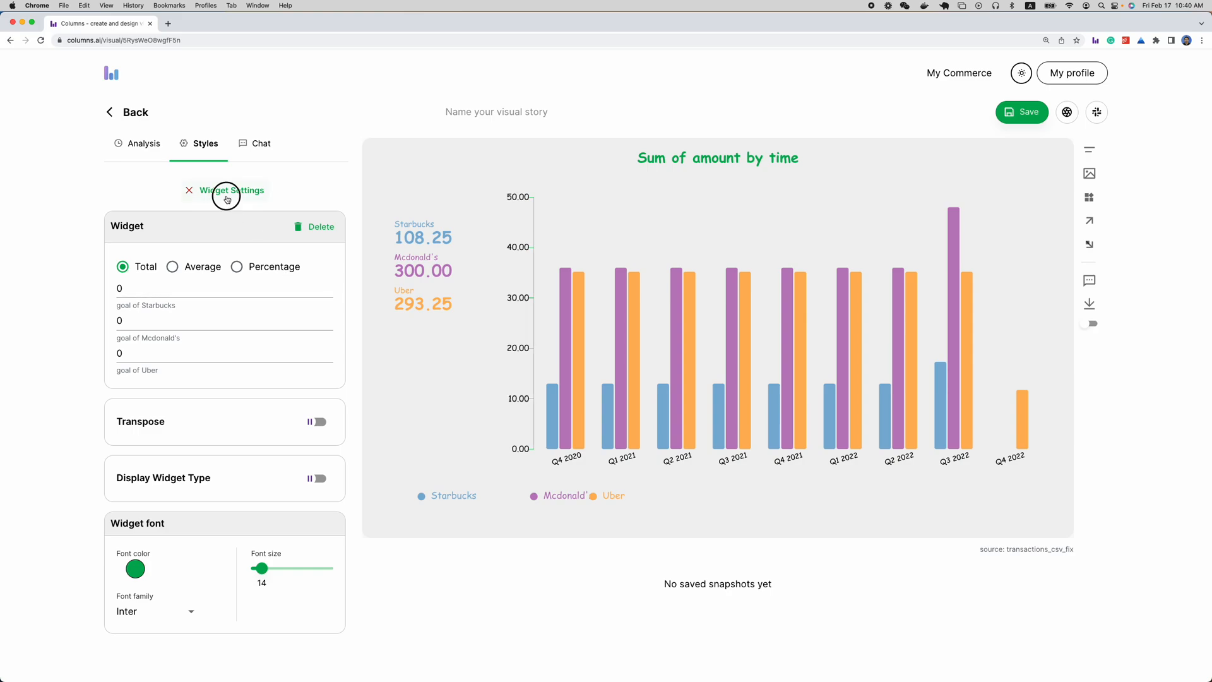
# Arrange the Starbucks, Mcdonald's and Uber legend items in an evenly spaced row beneath the columns and return to the analysis settings
pyautogui.moveTo(599, 497); pyautogui.dragTo(705, 493)
pyautogui.moveTo(455, 502); pyautogui.dragTo(632, 498)
pyautogui.moveTo(718, 499); pyautogui.dragTo(730, 503)
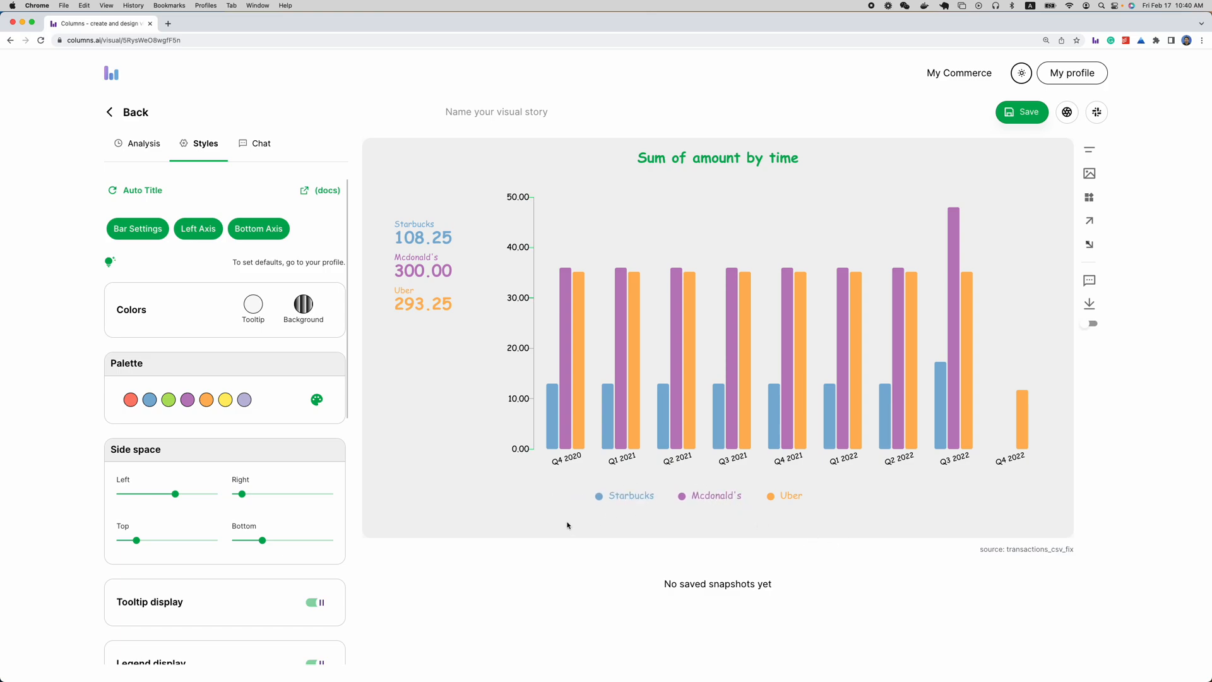
pyautogui.click(141, 147)
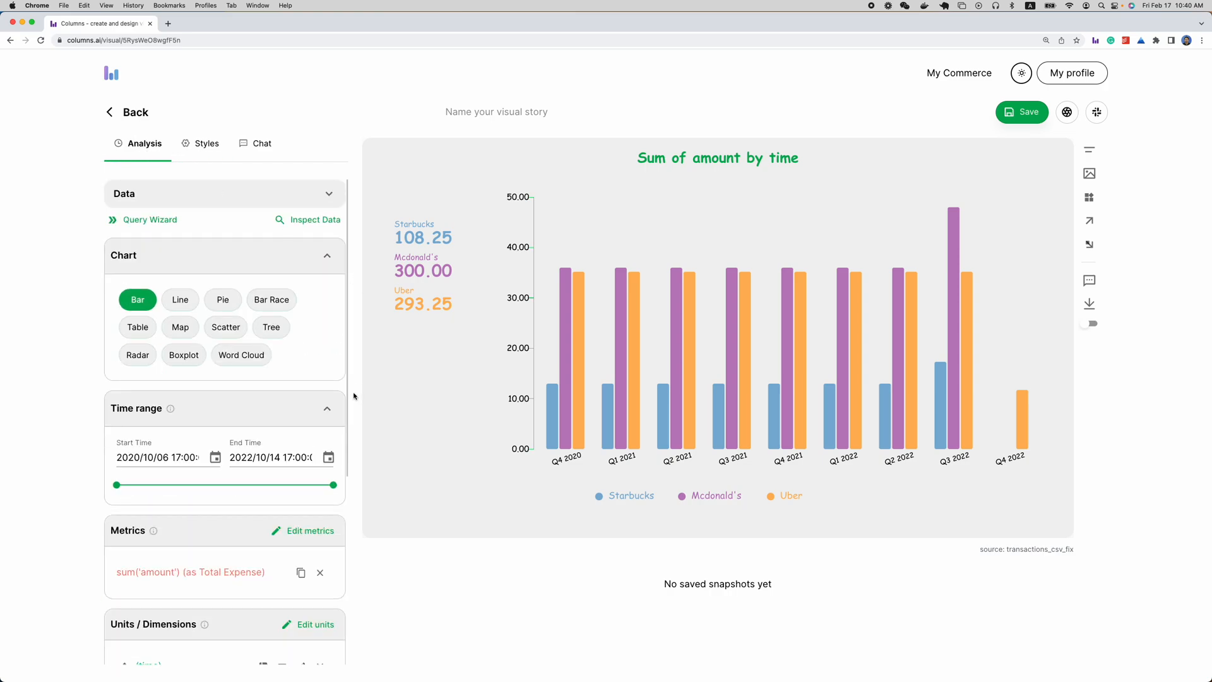